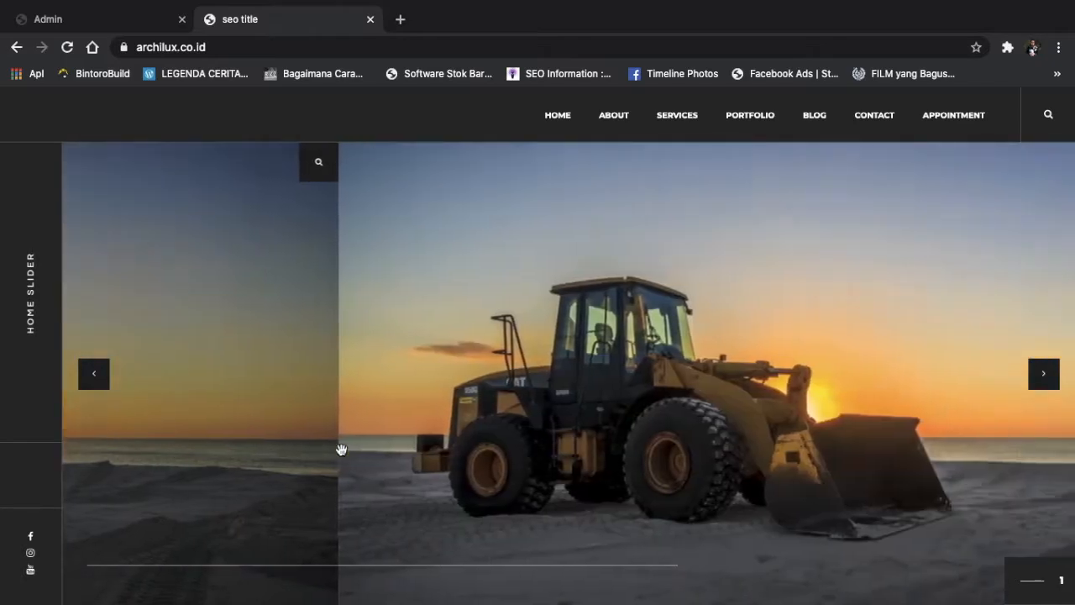
Step: Examine the archilux.co.id homepage, including its slider and the content below it
{"action": "scroll", "coordinate": [407, 400], "scroll_direction": "down", "scroll_amount": 1}
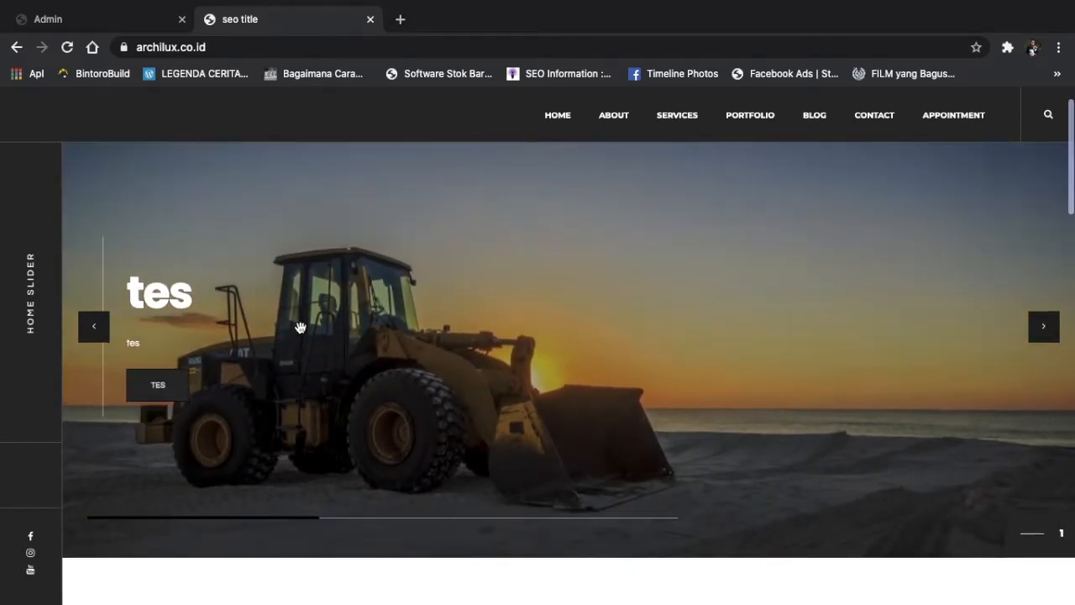
{"action": "scroll", "coordinate": [493, 350], "scroll_direction": "up", "scroll_amount": 2}
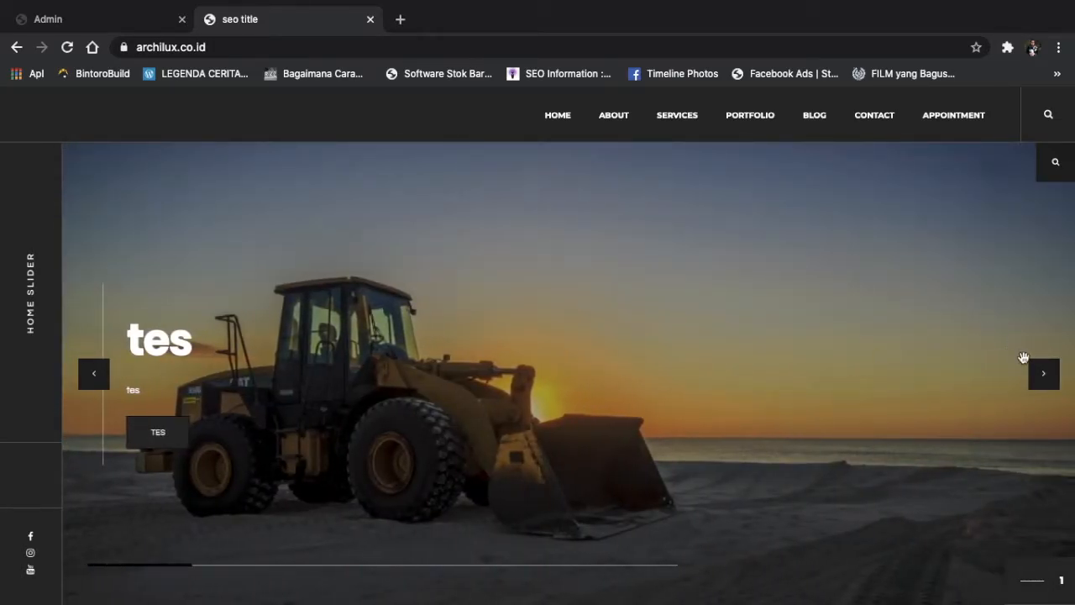
{"action": "left_click", "coordinate": [1042, 376]}
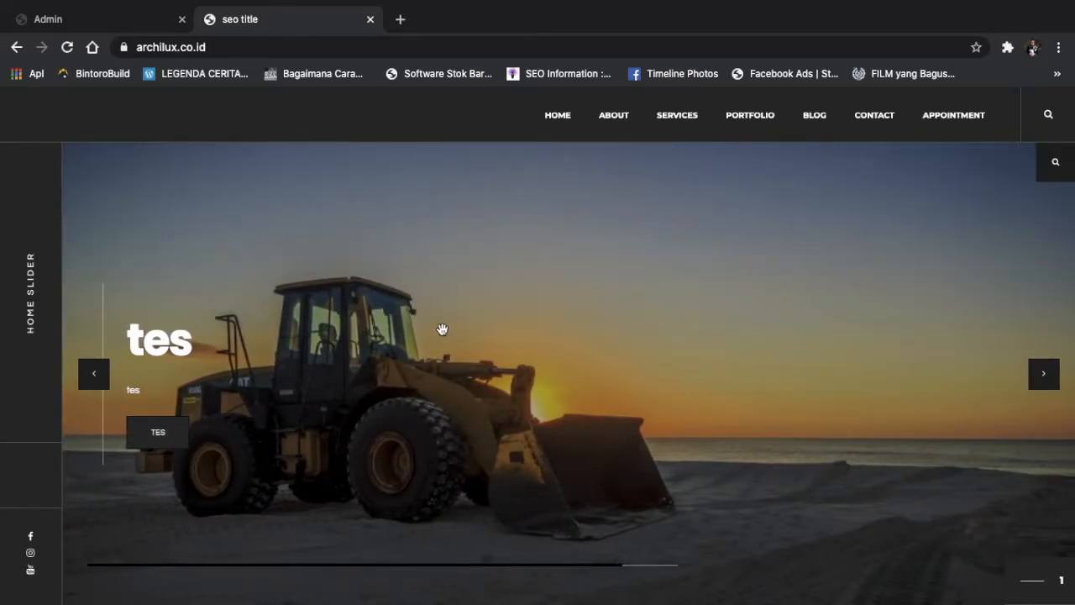
{"action": "left_click", "coordinate": [100, 24]}
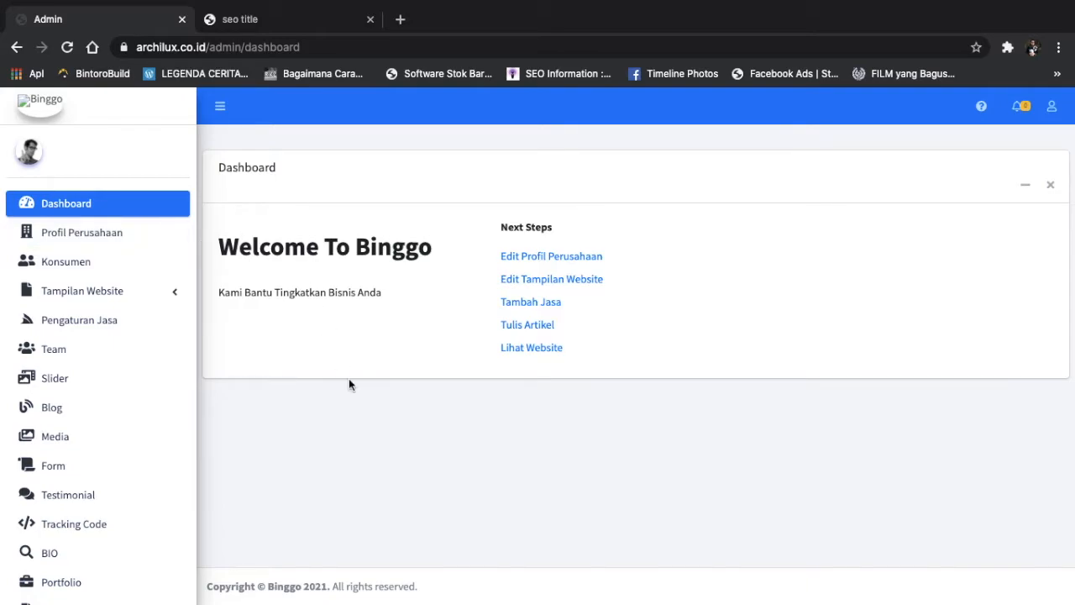
{"action": "left_click", "coordinate": [245, 20]}
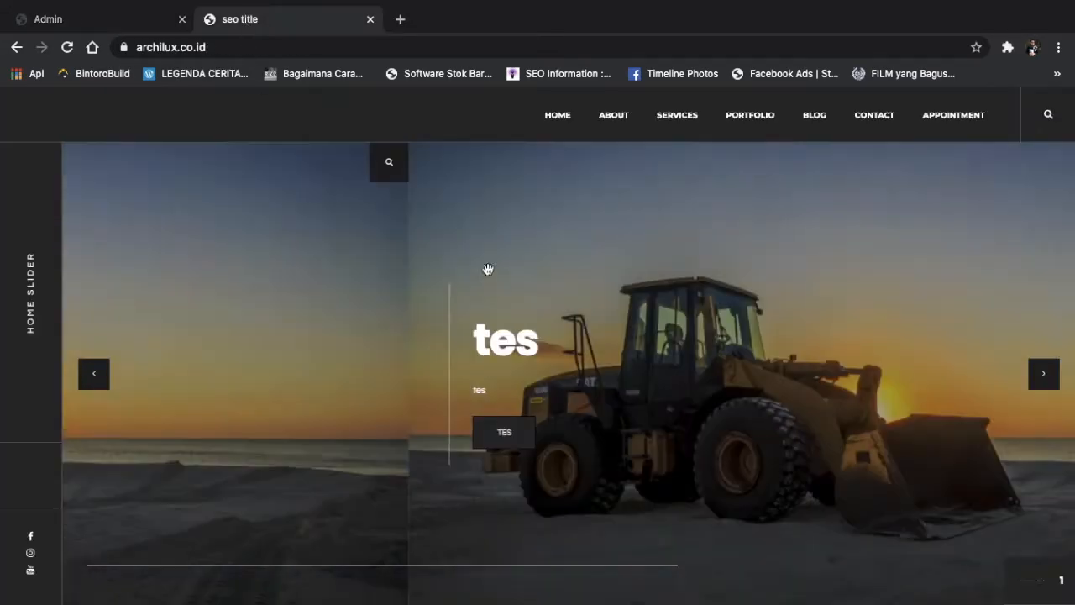
{"action": "scroll", "coordinate": [599, 405], "scroll_direction": "down", "scroll_amount": 1}
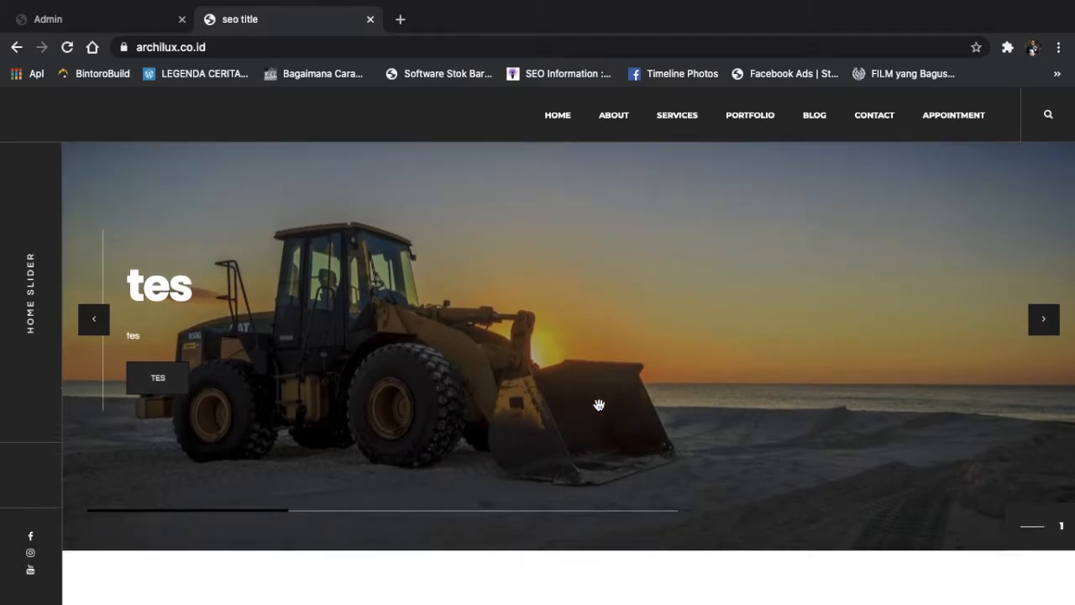
{"action": "scroll", "coordinate": [599, 405], "scroll_direction": "down", "scroll_amount": 5}
{"action": "scroll", "coordinate": [599, 405], "scroll_direction": "up", "scroll_amount": 8}
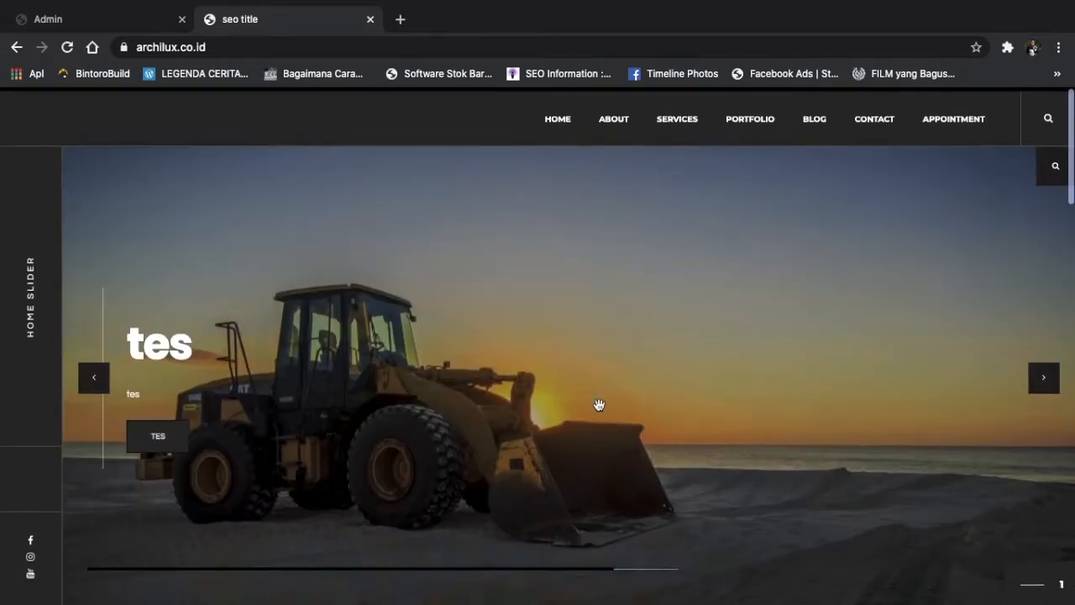
Step: Switch to the website's Binggo admin and open the list of homepage sliders
{"action": "left_click", "coordinate": [91, 17]}
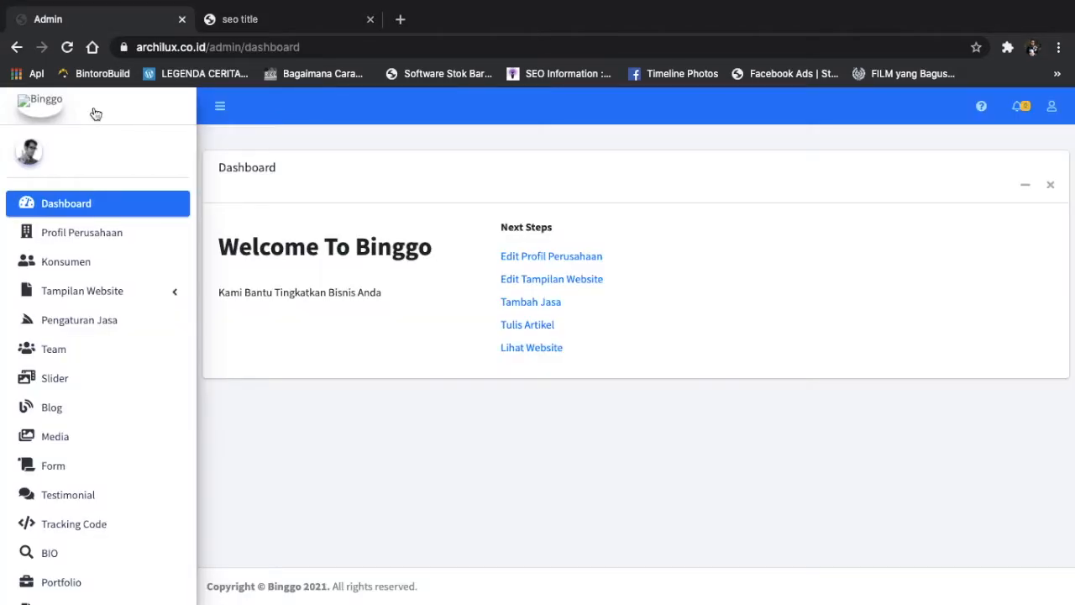
{"action": "left_click", "coordinate": [159, 291]}
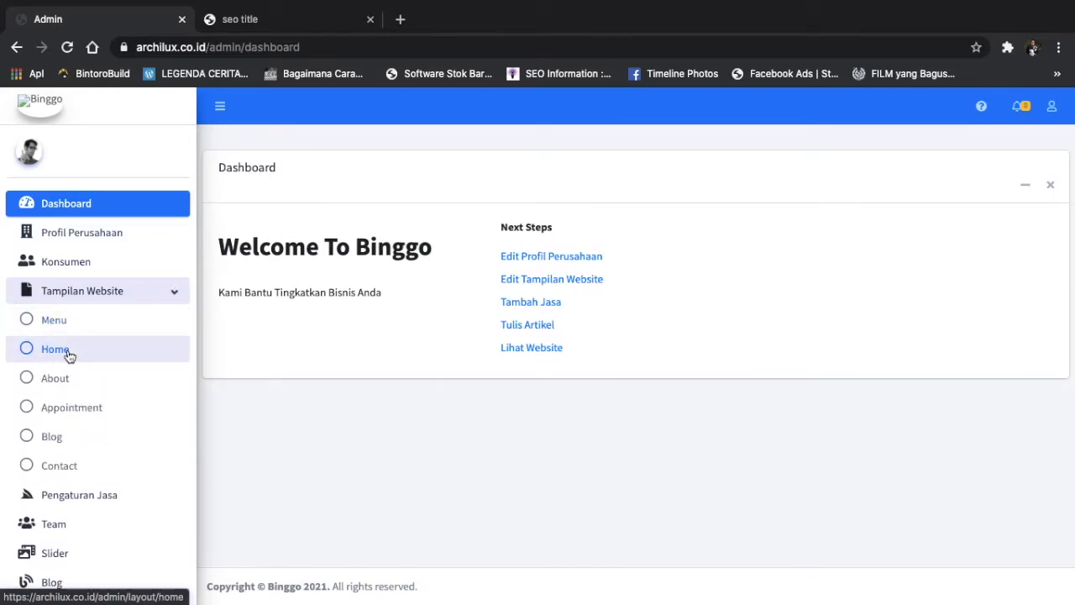
{"action": "left_click", "coordinate": [273, 24]}
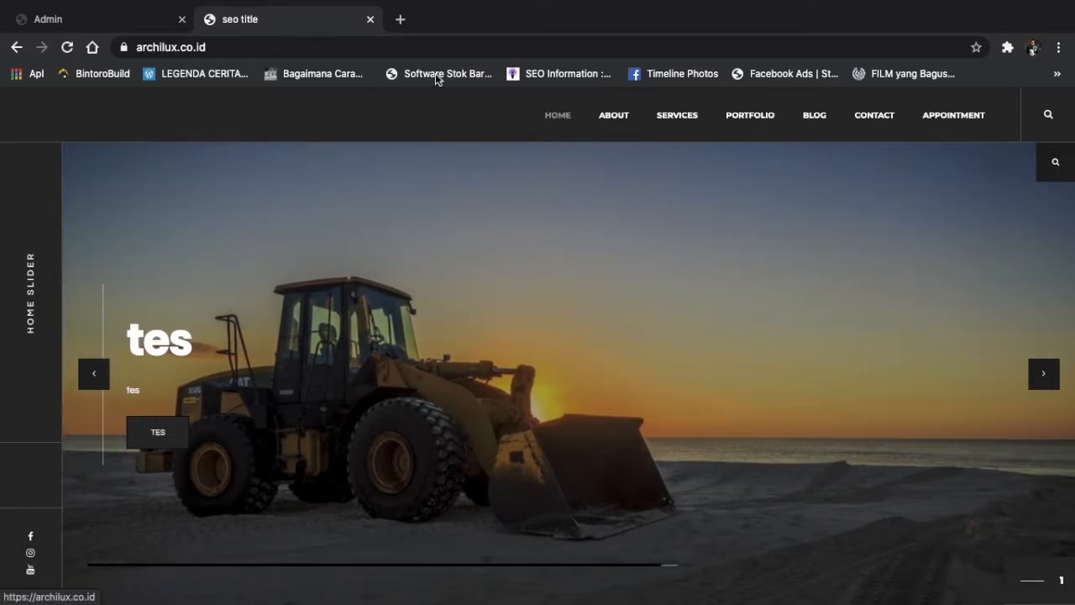
{"action": "left_click", "coordinate": [111, 22]}
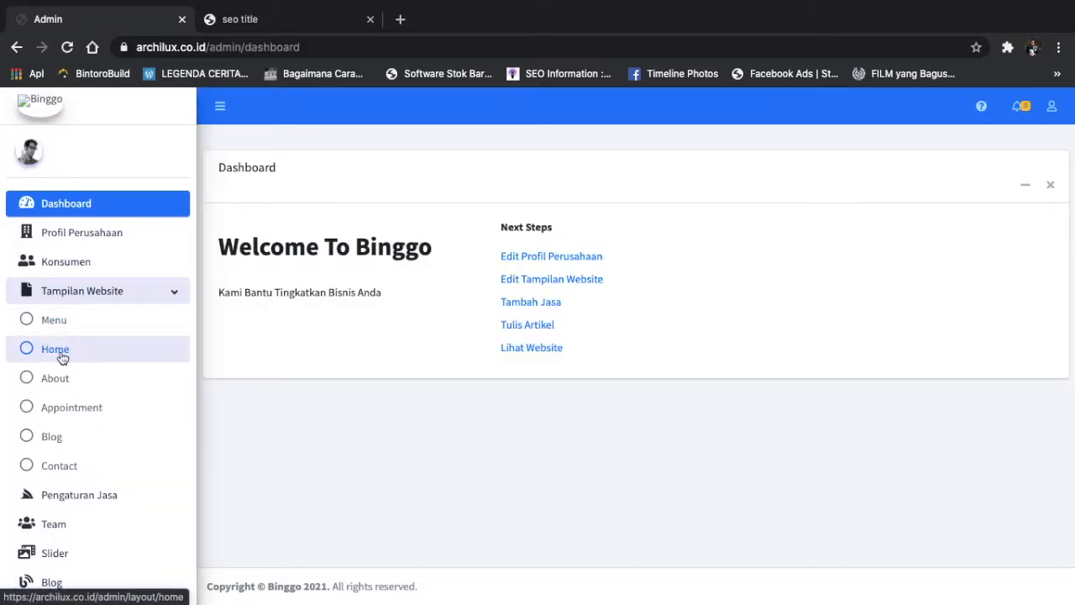
{"action": "left_click", "coordinate": [131, 295]}
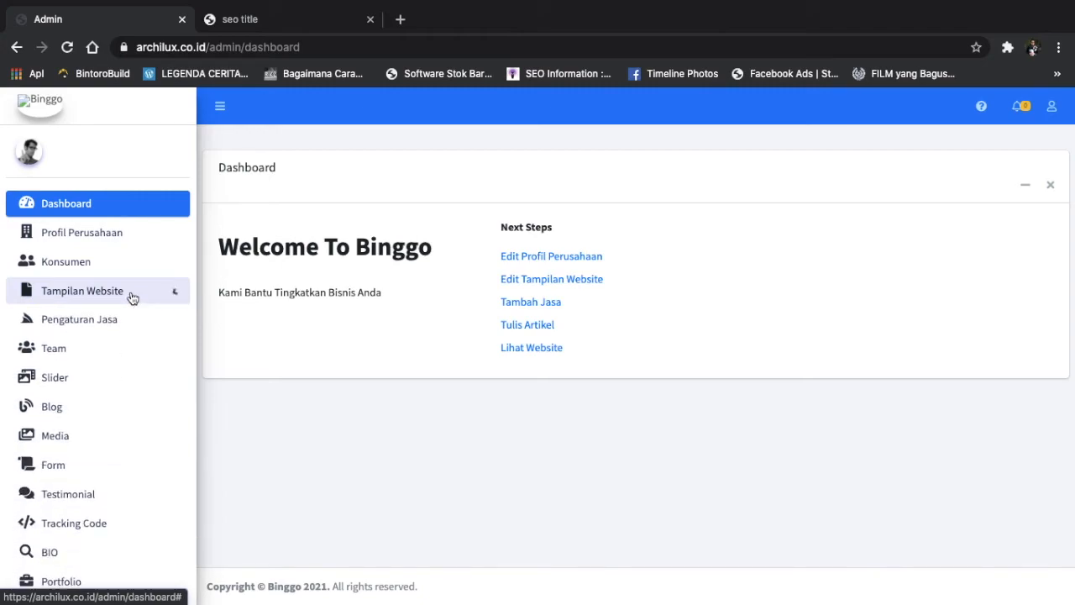
{"action": "left_click", "coordinate": [65, 379]}
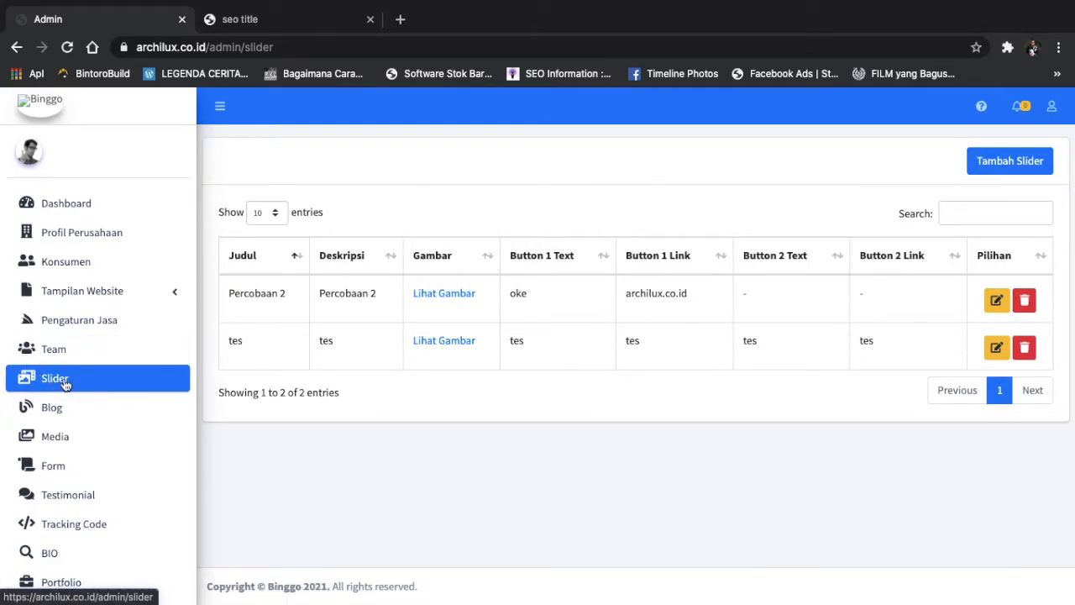
{"action": "left_click", "coordinate": [146, 300]}
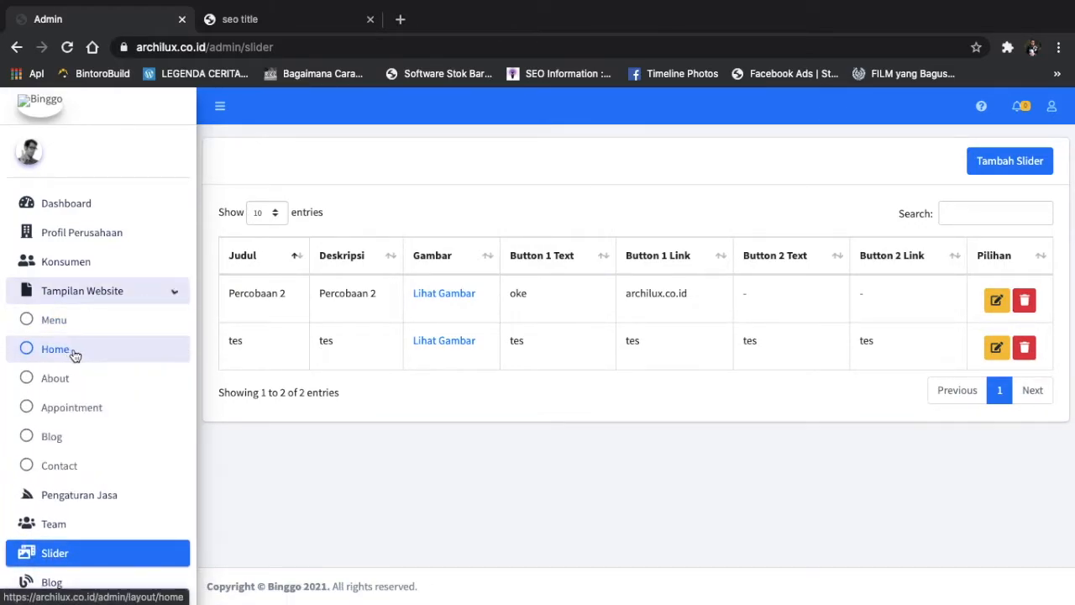
{"action": "left_click", "coordinate": [160, 295]}
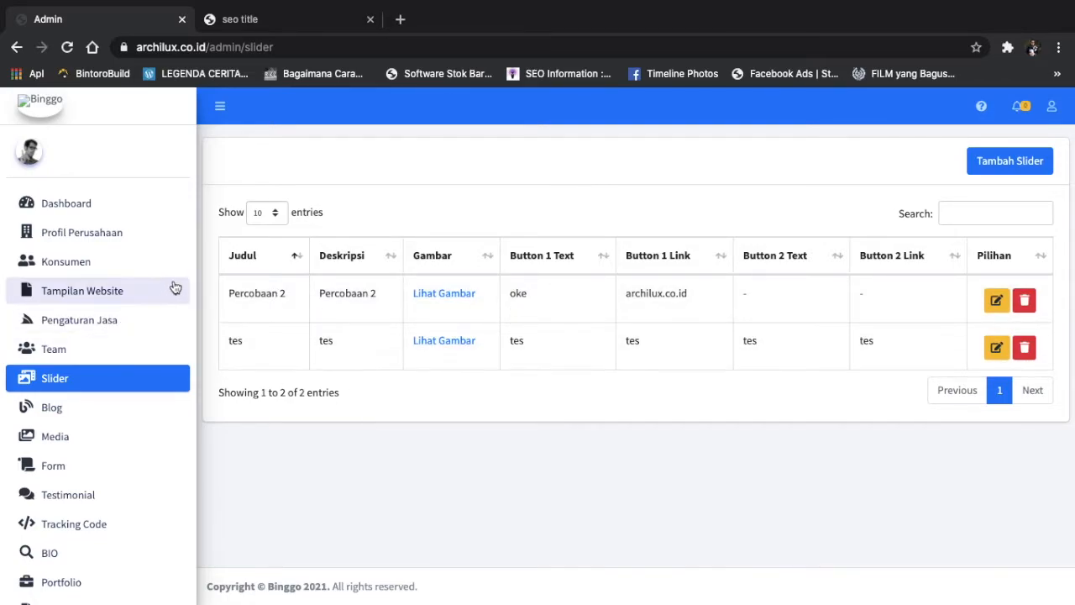
{"action": "left_click", "coordinate": [126, 291]}
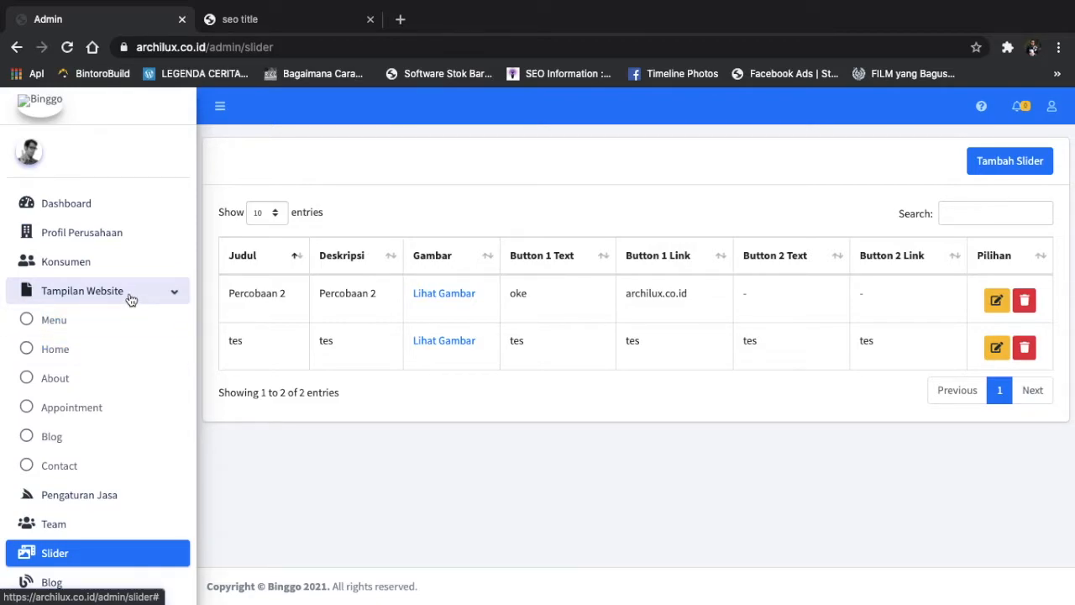
{"action": "left_click", "coordinate": [175, 294]}
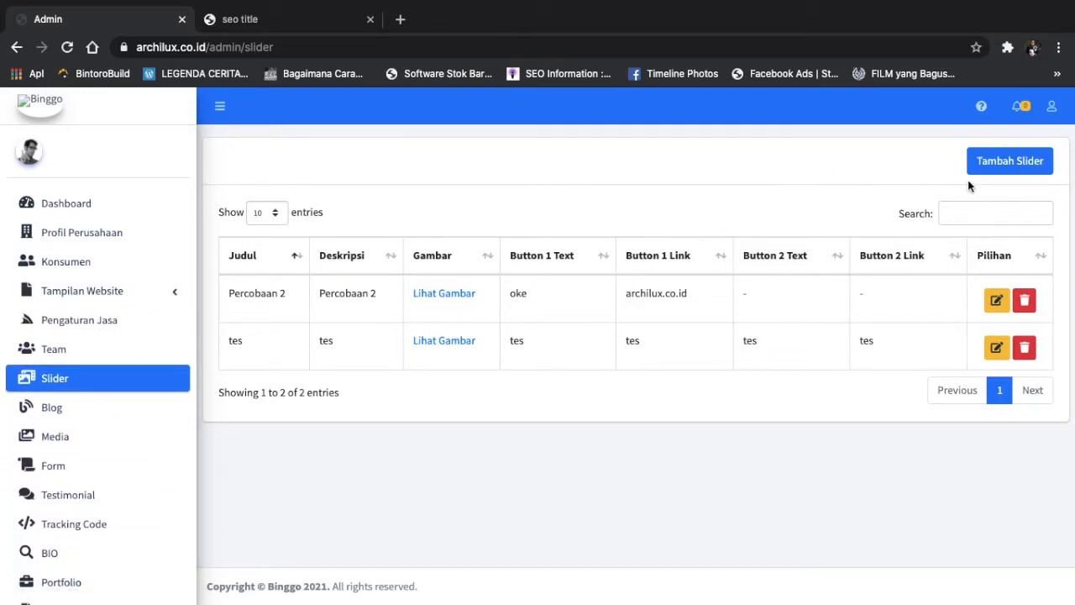
Step: Start adding a new slider and enter "Arsitek" as its title (Judul)
{"action": "left_click", "coordinate": [1026, 164]}
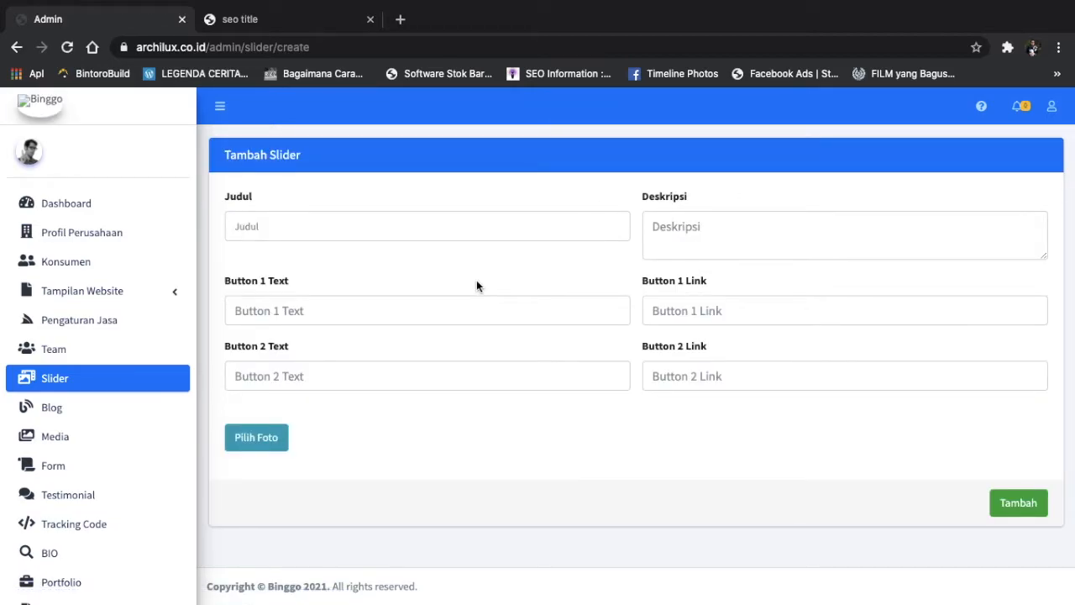
{"action": "left_click", "coordinate": [445, 226]}
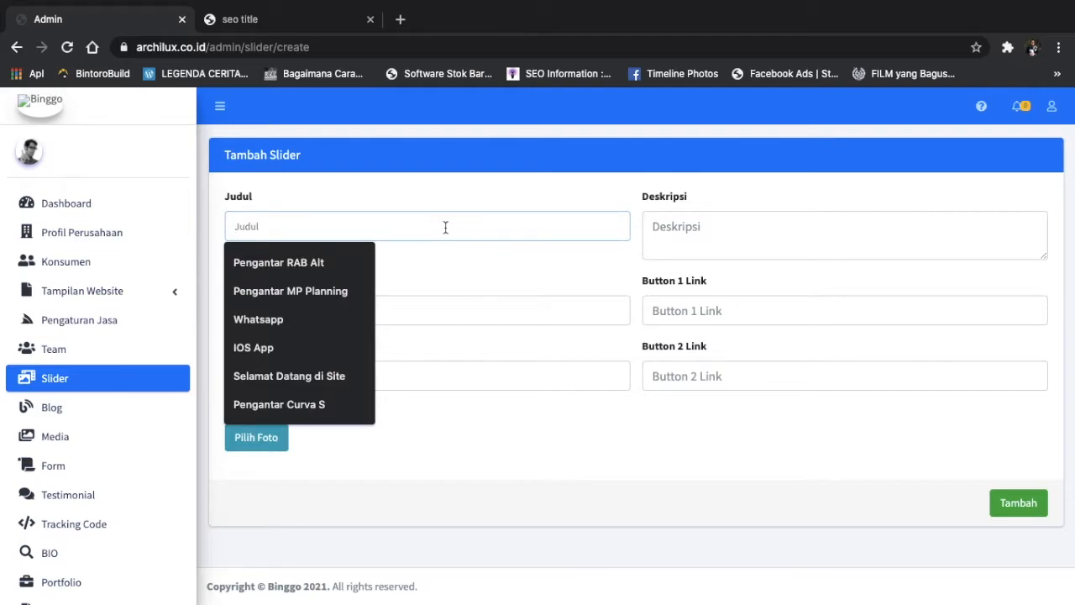
{"action": "type", "text": "S"}
{"action": "key", "text": "BackSpace"}
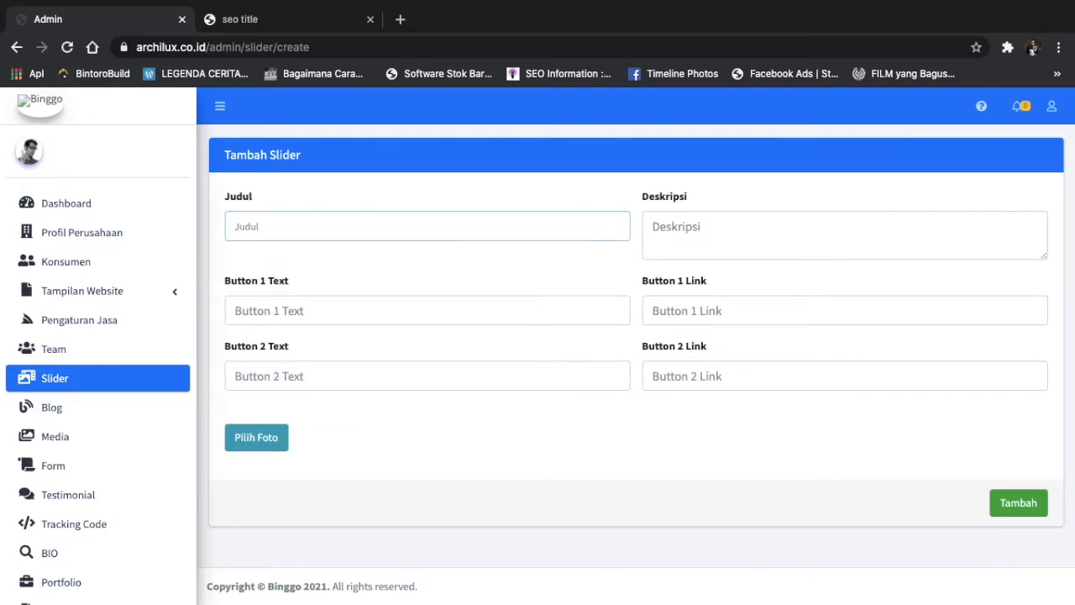
{"action": "left_click", "coordinate": [396, 223]}
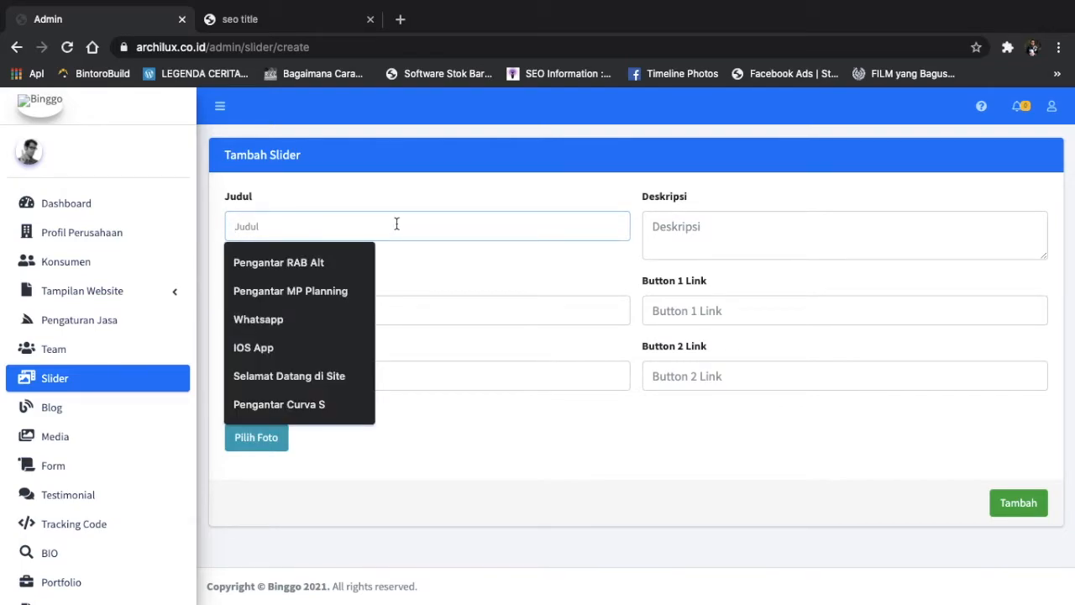
{"action": "type", "text": "Arsitek"}
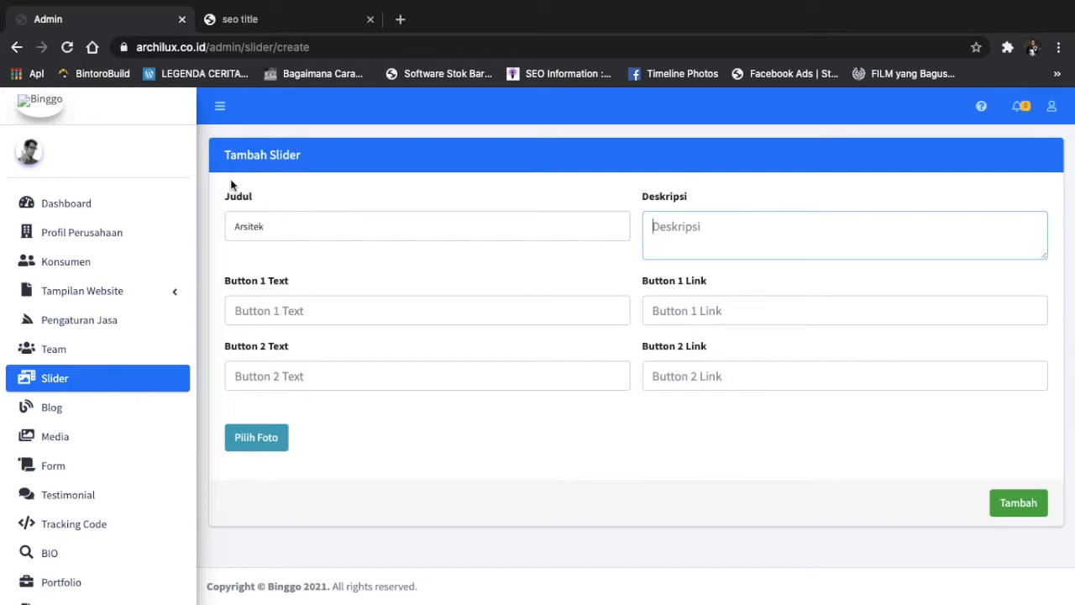
Step: Check the title on the live slider, and replace the new slider's title with "Cari Jasa Arsitek Profesional?"
{"action": "left_click", "coordinate": [253, 19]}
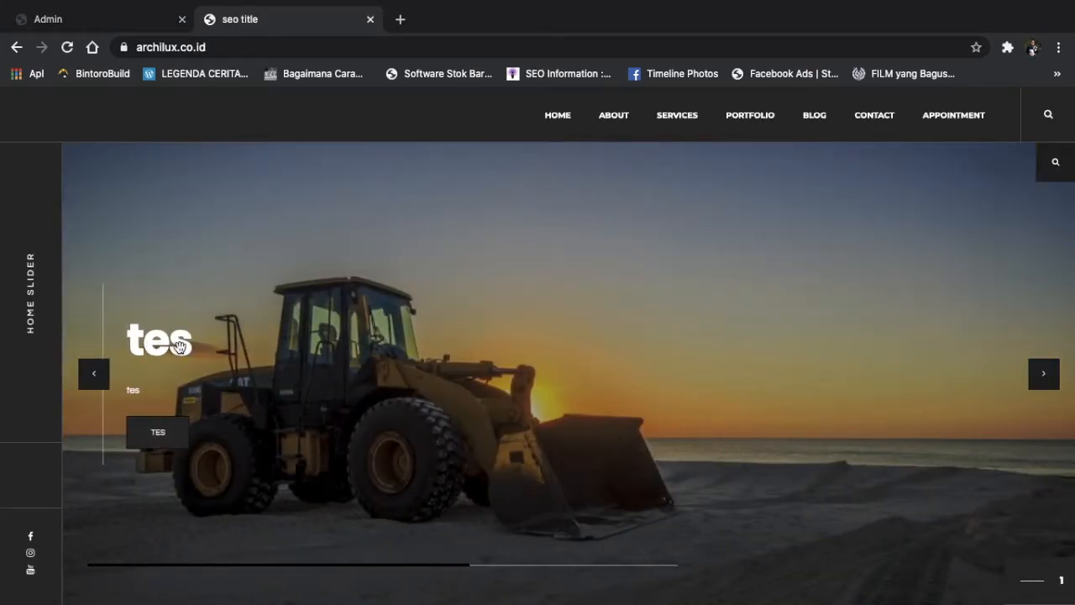
{"action": "left_click", "coordinate": [94, 25]}
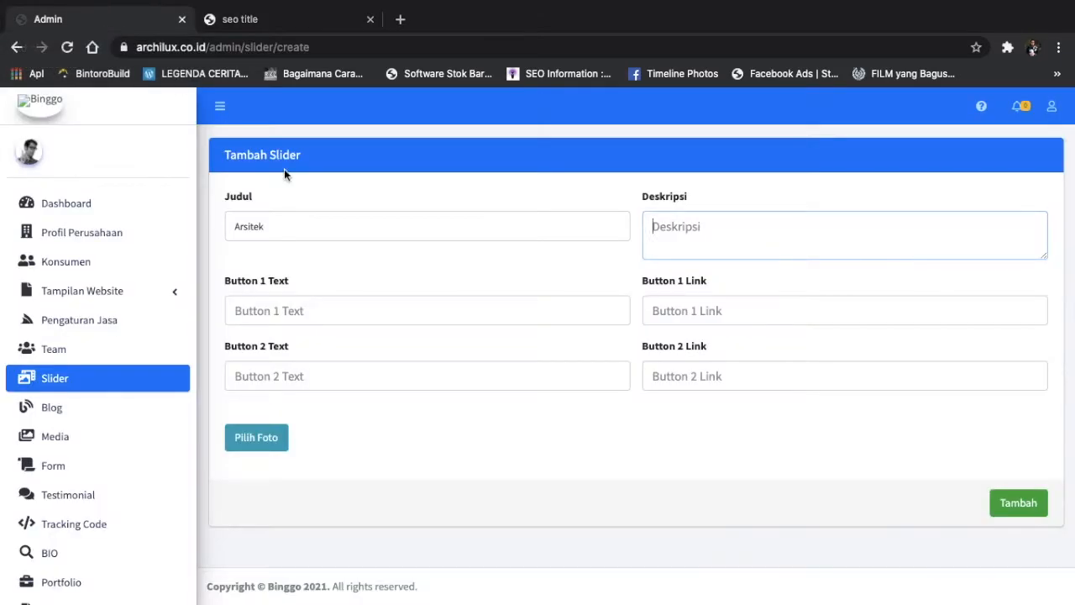
{"action": "left_click", "coordinate": [429, 228]}
{"action": "key", "text": "ctrl+a"}
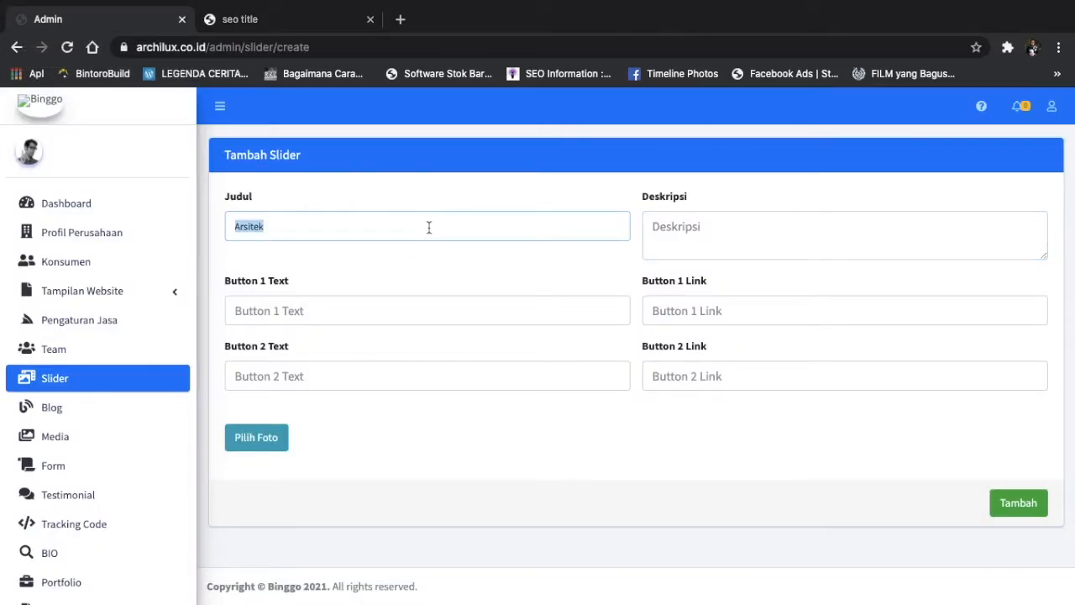
{"action": "type", "text": "Cari Jasa"}
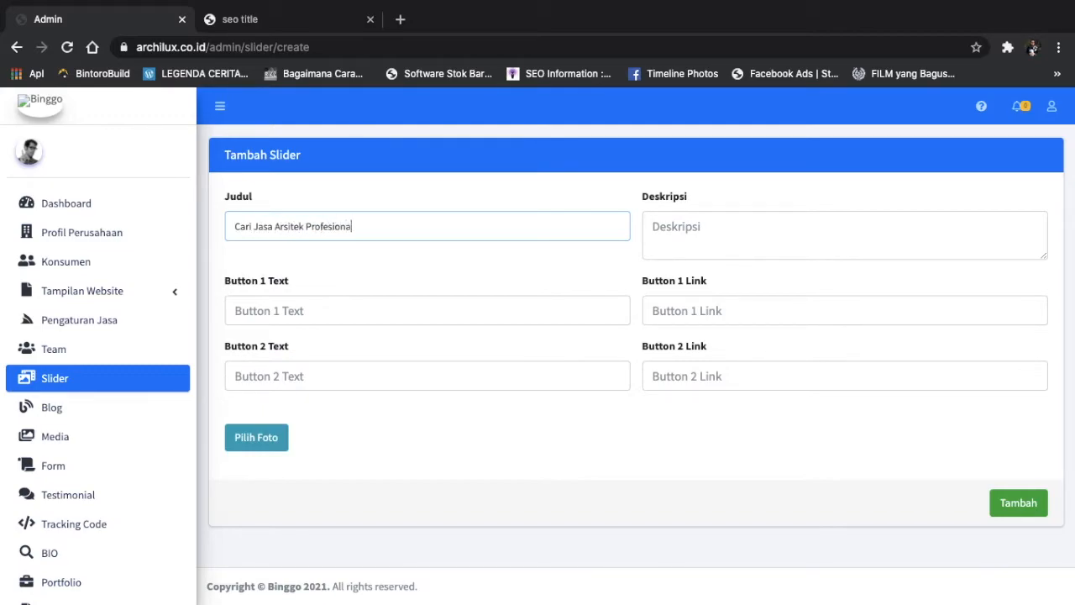
Step: Set the slider's description (Deskripsi) to "Archilux perusahaan konsultan perencana rumah Anda", checking the live slider for reference
{"action": "left_click", "coordinate": [781, 249]}
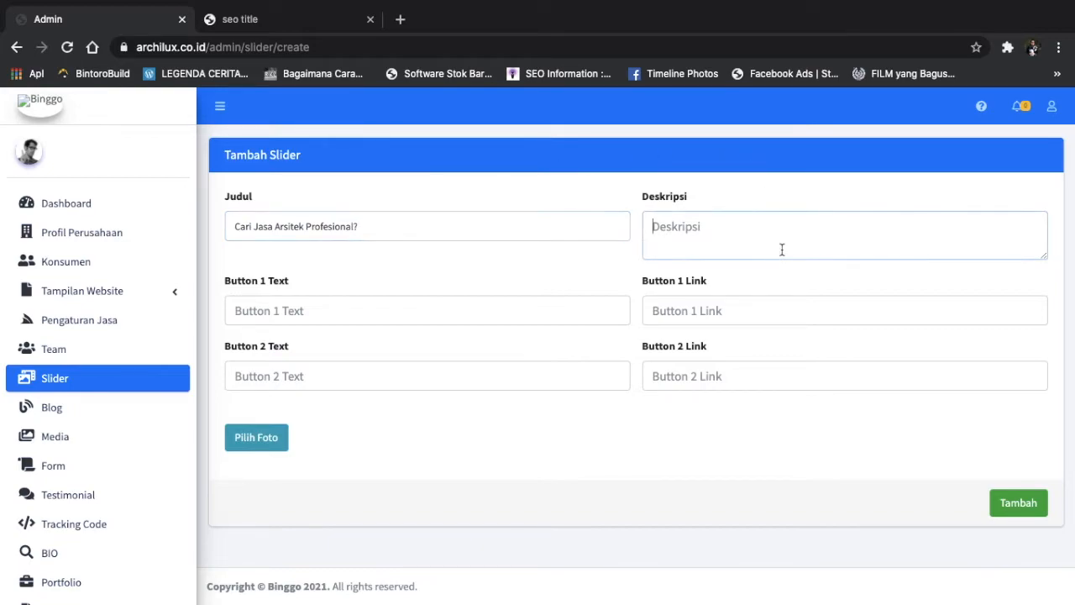
{"action": "left_click", "coordinate": [228, 19]}
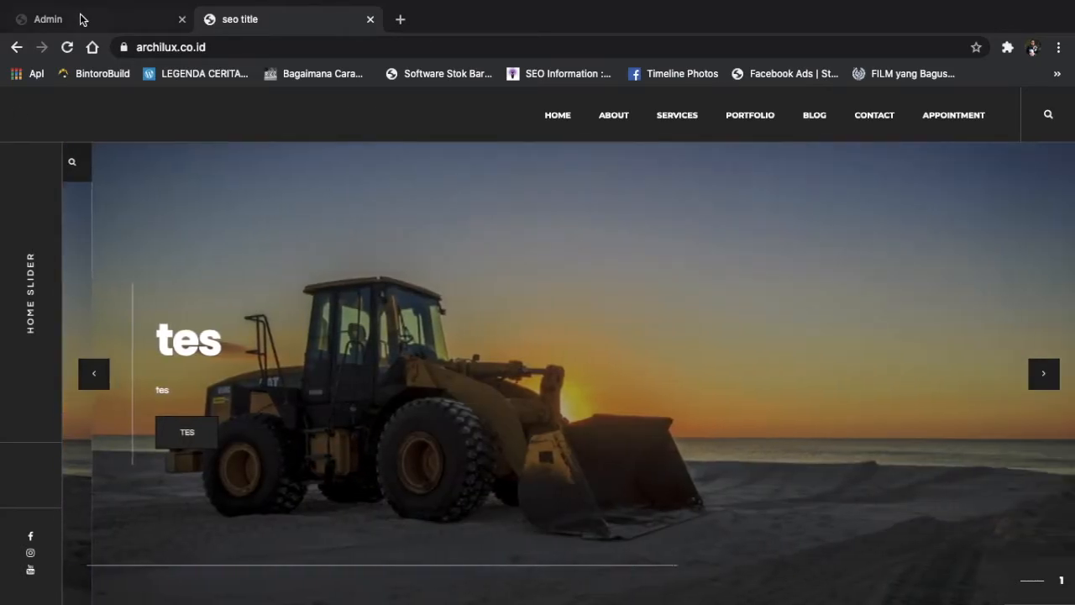
{"action": "left_click", "coordinate": [82, 19]}
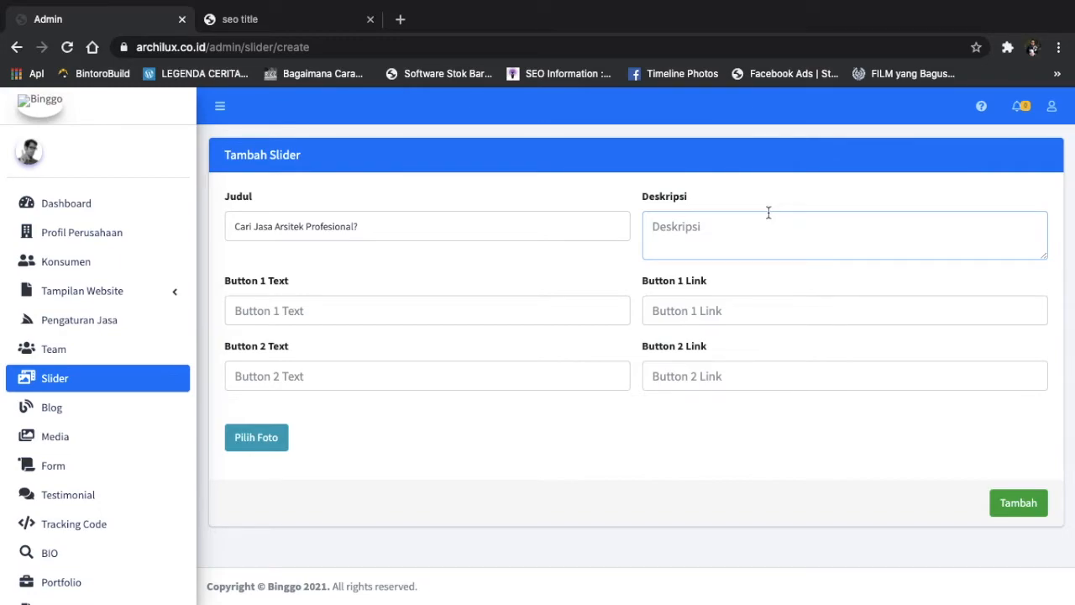
{"action": "type", "text": "Archilux perus"}
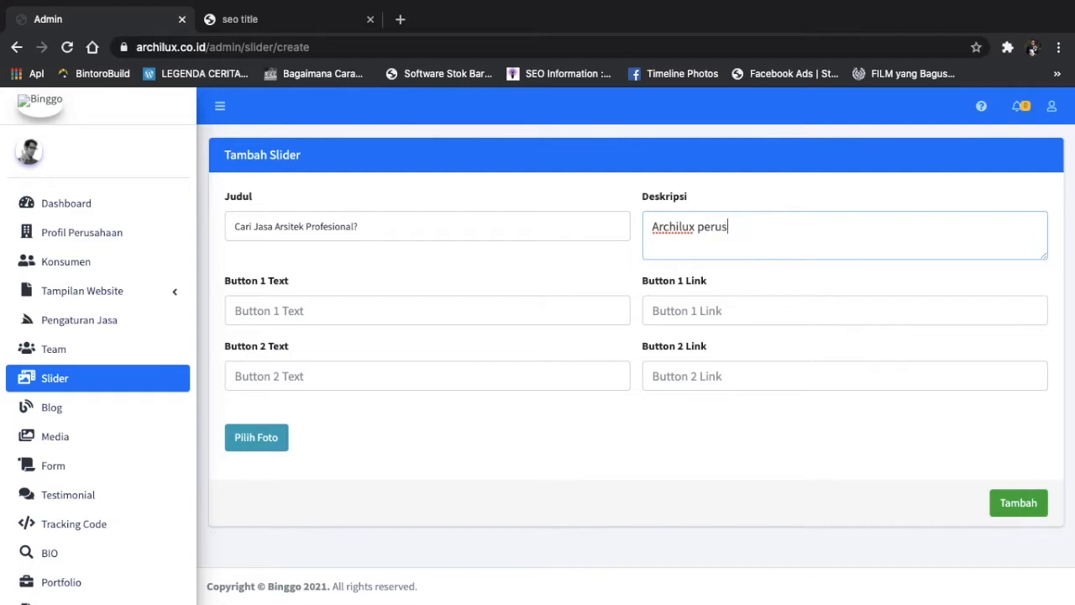
{"action": "type", "text": "ahaan konsultan perencana rumah Anda"}
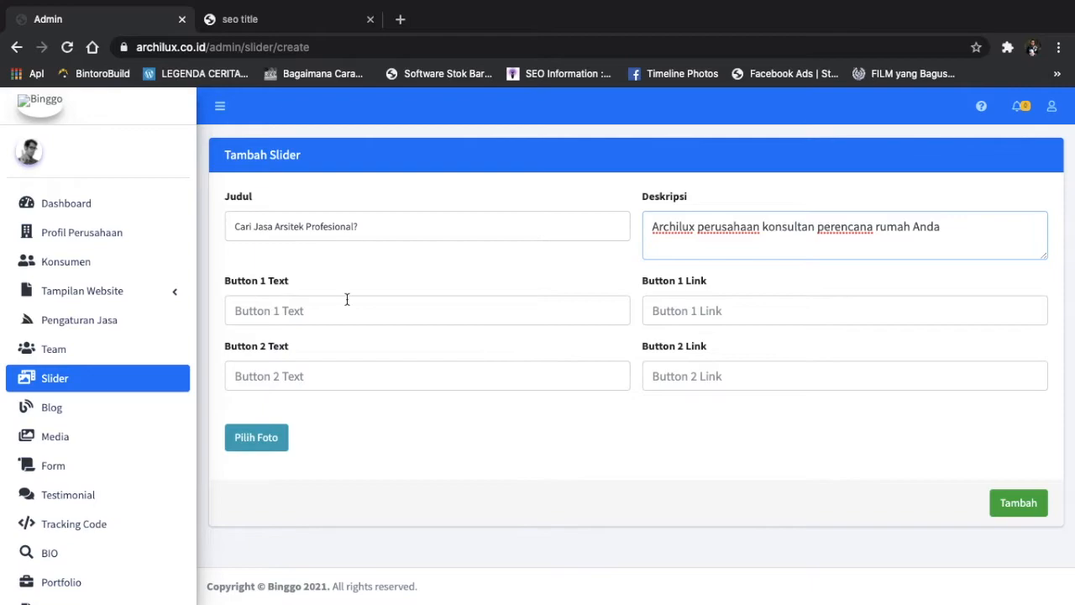
Step: Check the button on the live slider, open the website's Contact page in a new tab and copy its address
{"action": "left_click", "coordinate": [272, 8]}
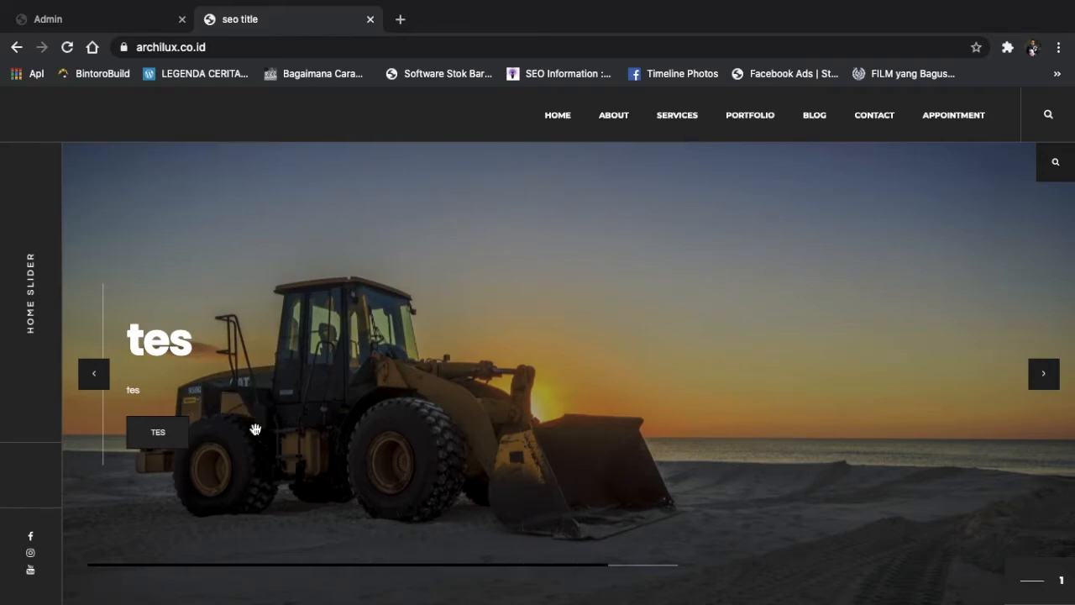
{"action": "left_click", "coordinate": [77, 21]}
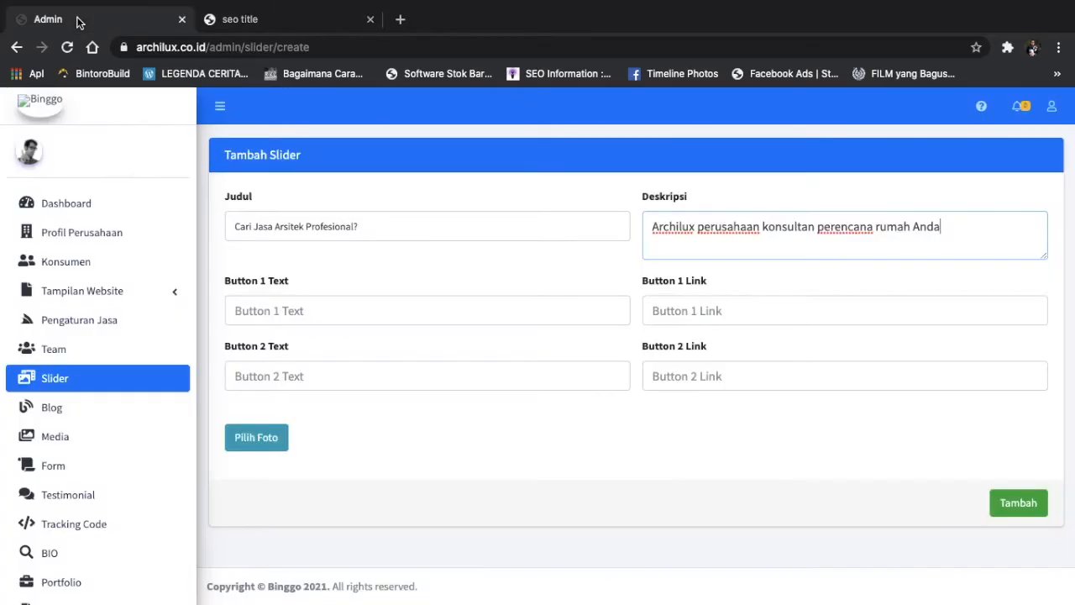
{"action": "left_click", "coordinate": [275, 20]}
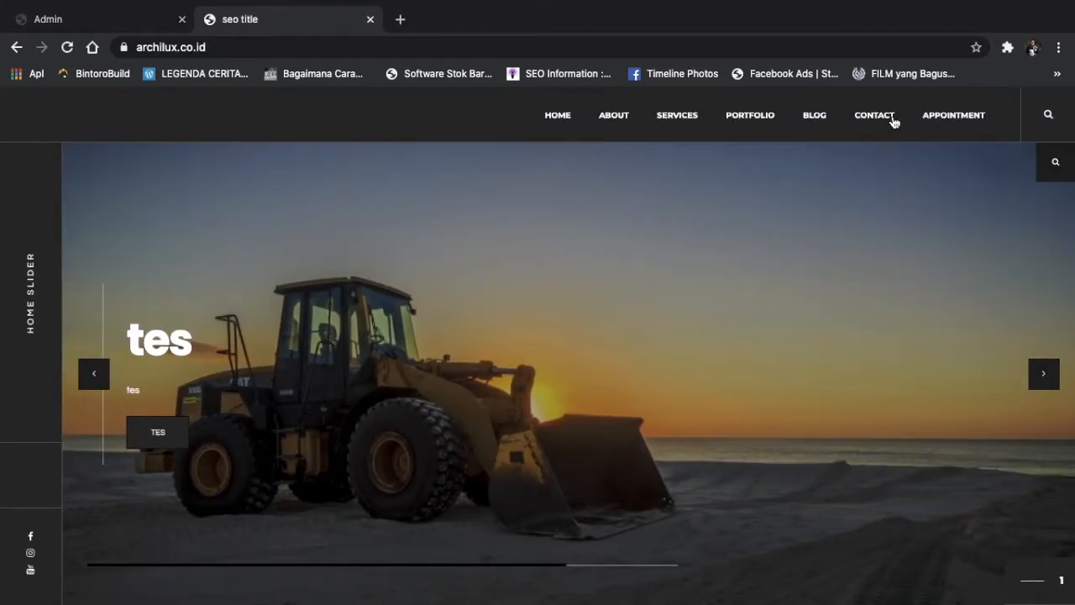
{"action": "right_click", "coordinate": [866, 117]}
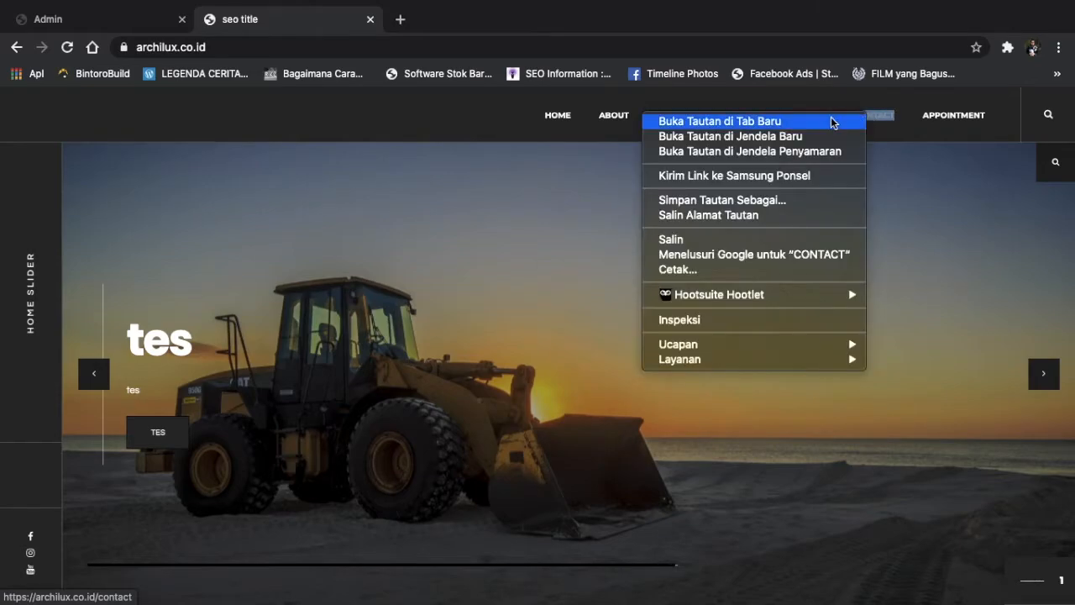
{"action": "left_click", "coordinate": [831, 121]}
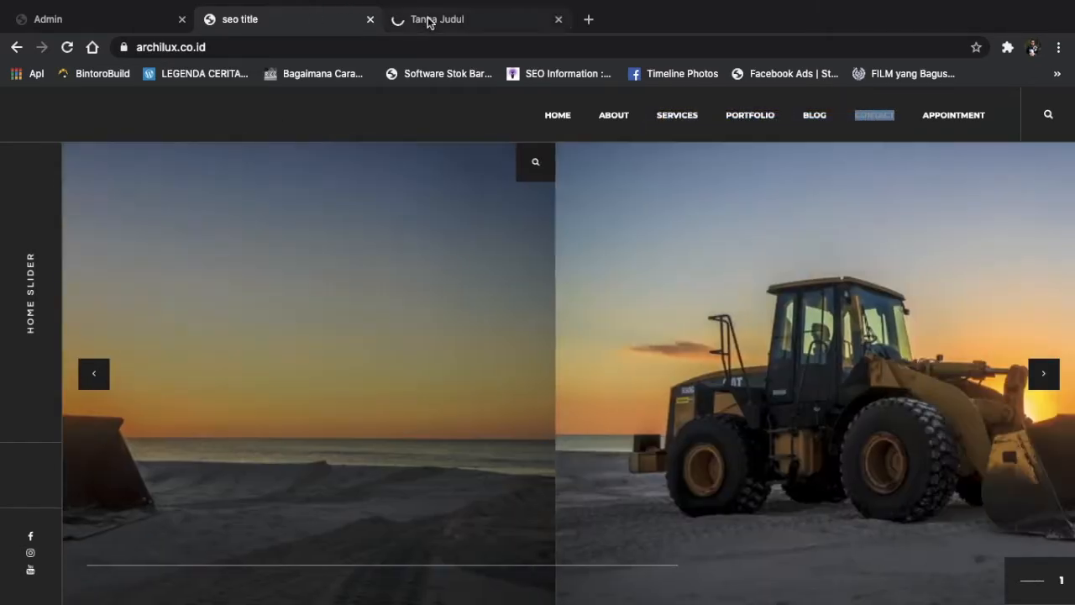
{"action": "left_click", "coordinate": [429, 21]}
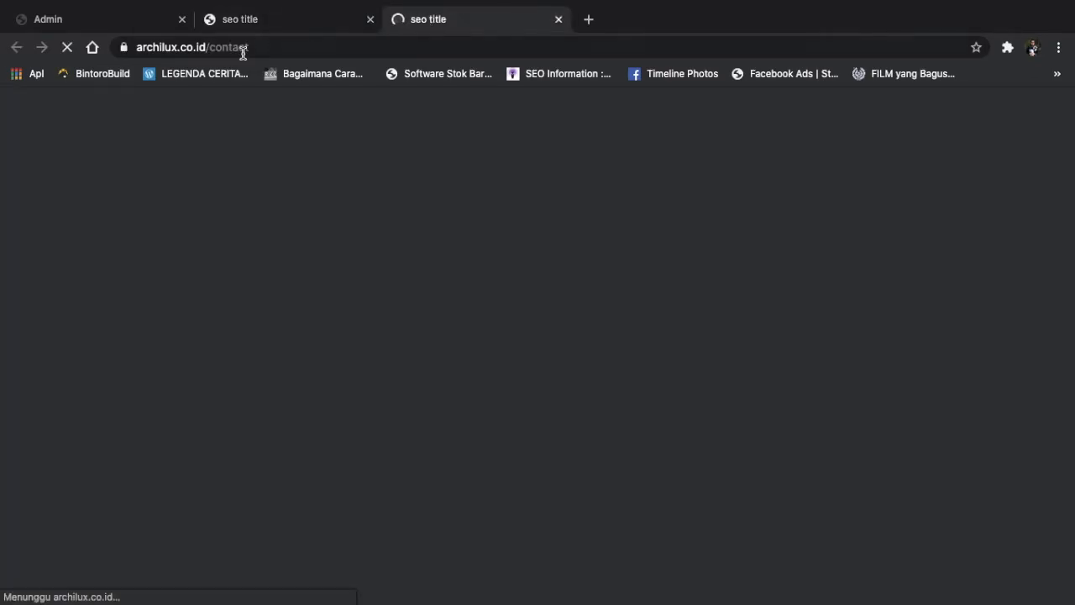
{"action": "left_click", "coordinate": [256, 47]}
{"action": "key", "text": "ctrl+c"}
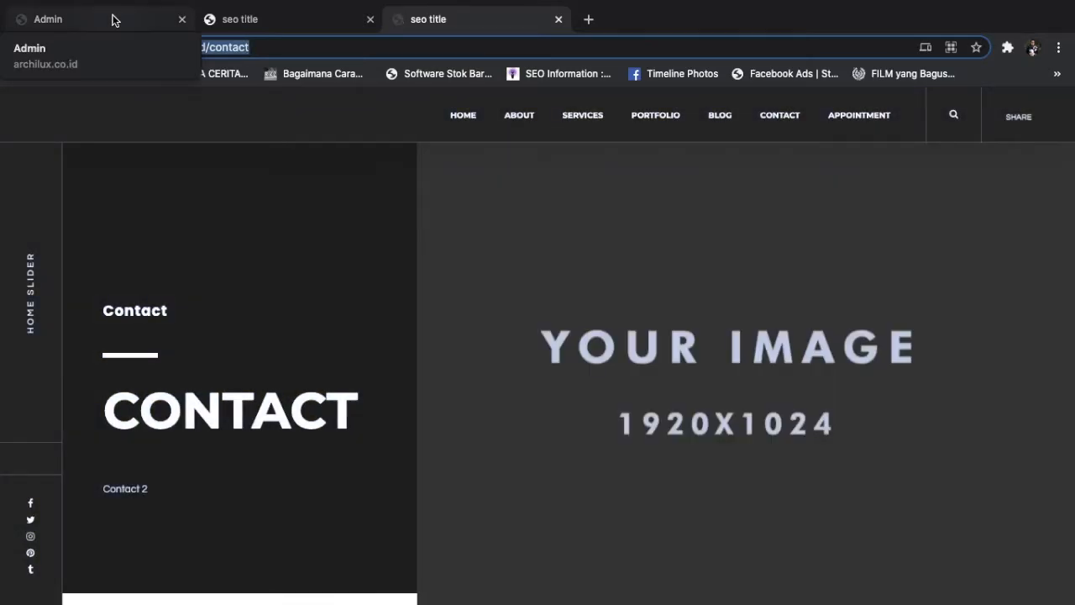
Step: Return to the new slider form and set Button 1 Text to "Hubungi Kami", checking the live slider's button for reference
{"action": "left_click", "coordinate": [115, 19]}
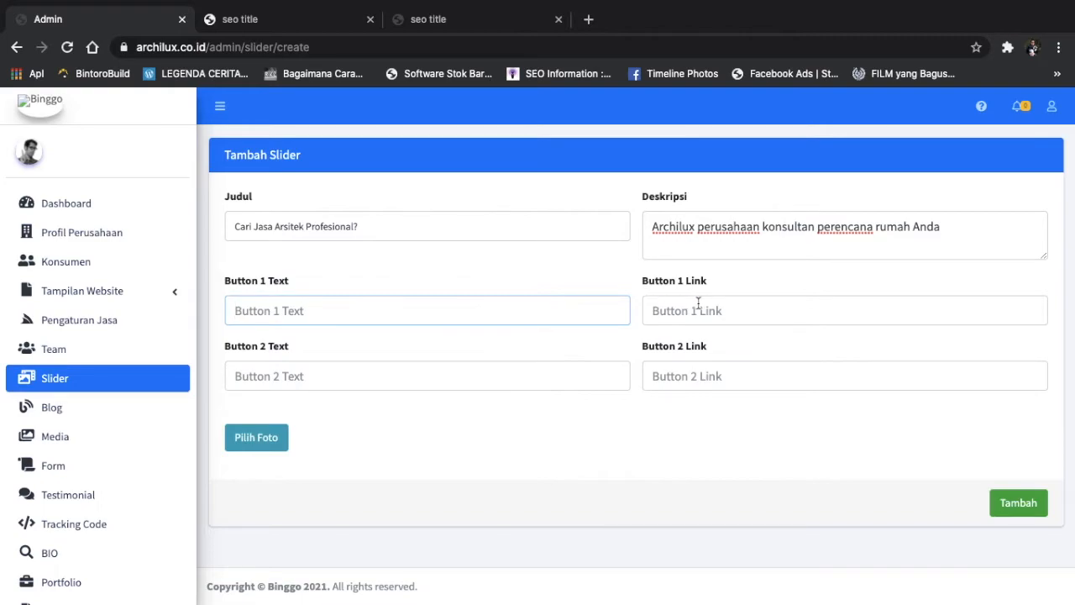
{"action": "left_click", "coordinate": [260, 19]}
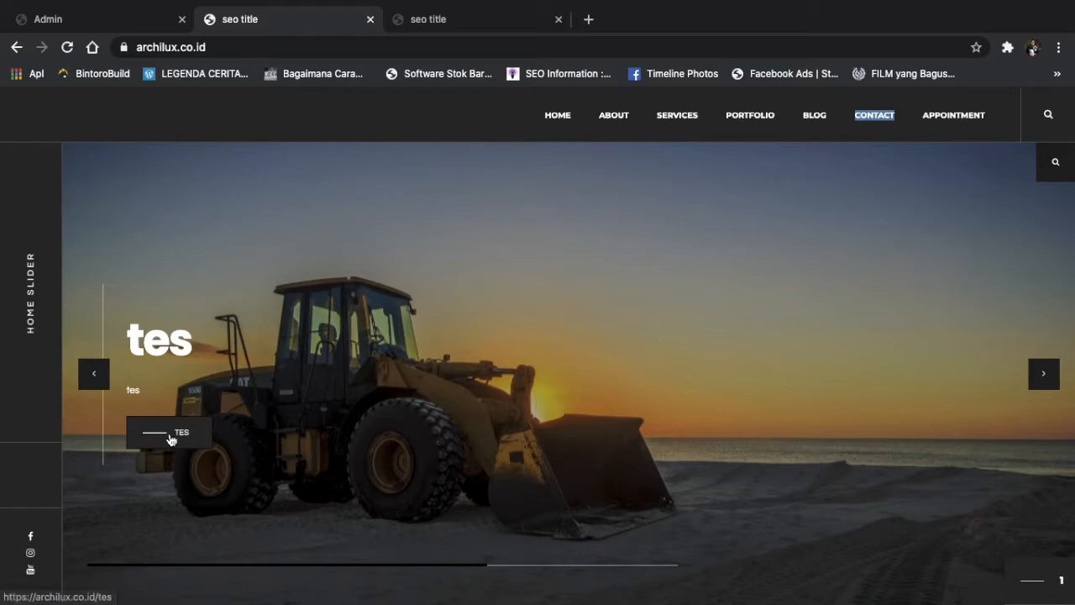
{"action": "left_click", "coordinate": [84, 17]}
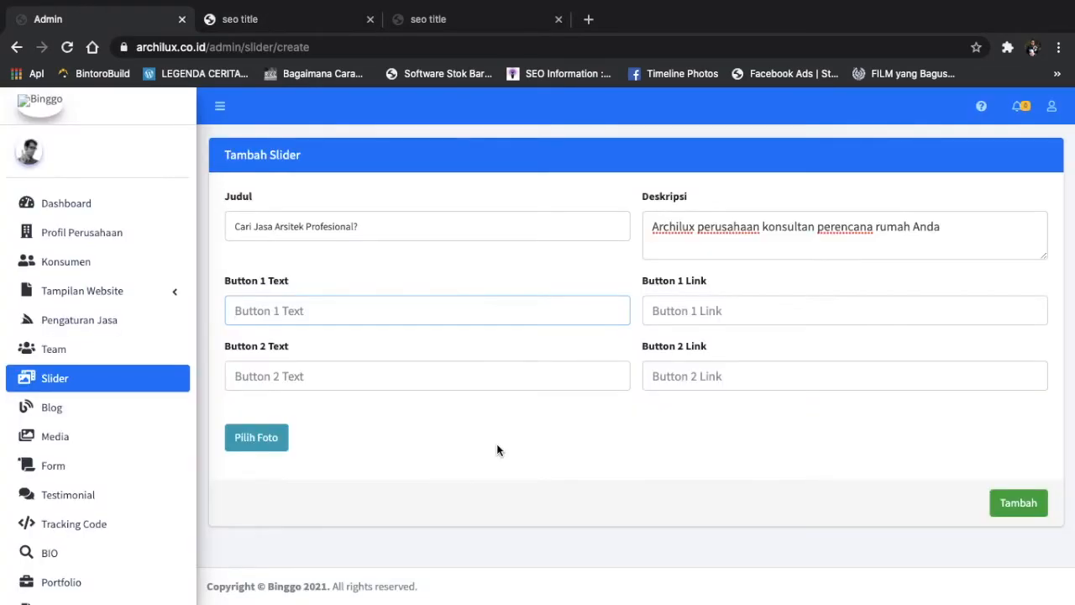
{"action": "type", "text": "Hubungi Kami"}
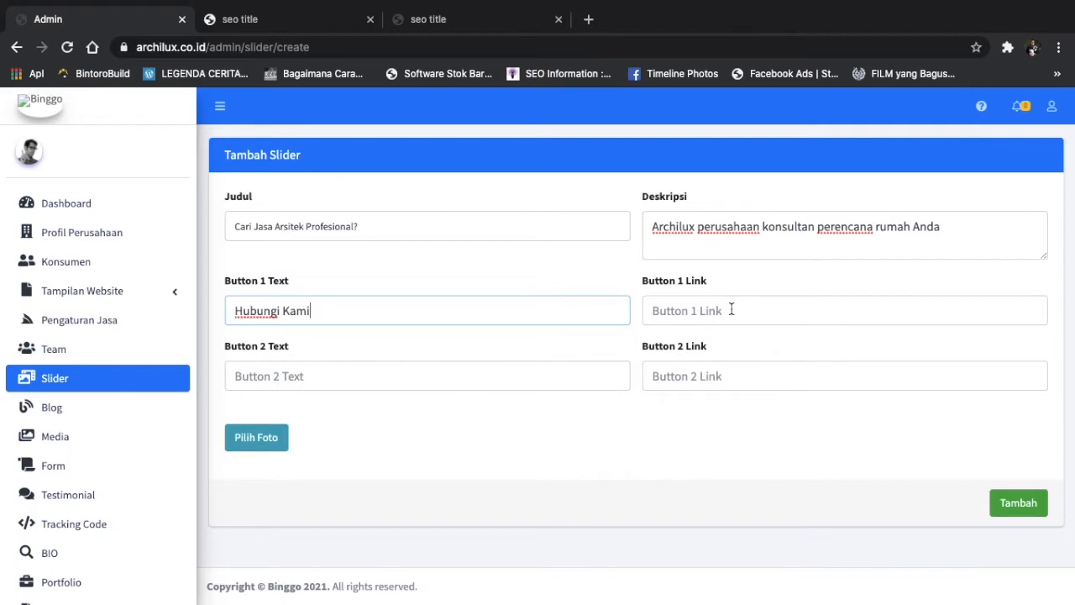
{"action": "left_click", "coordinate": [730, 309]}
{"action": "left_click", "coordinate": [285, 18]}
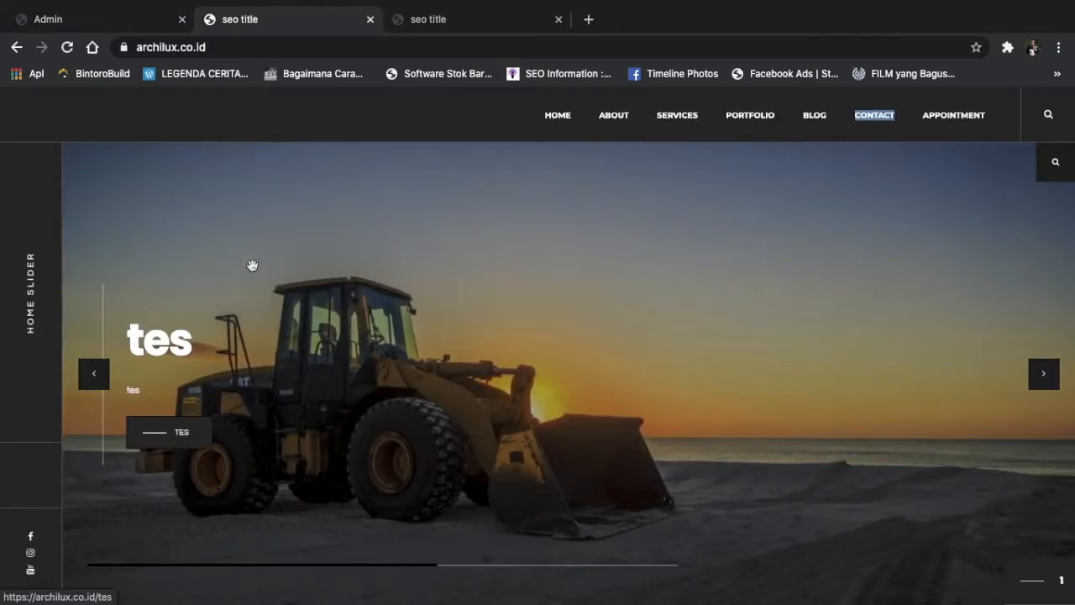
{"action": "left_click", "coordinate": [147, 26]}
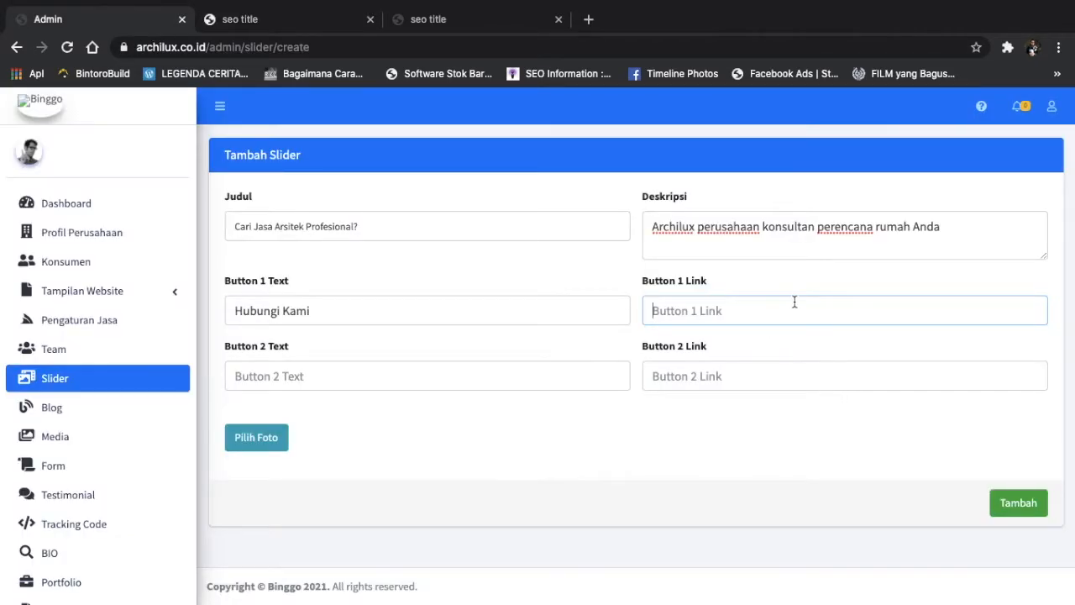
{"action": "key", "text": "ctrl+v"}
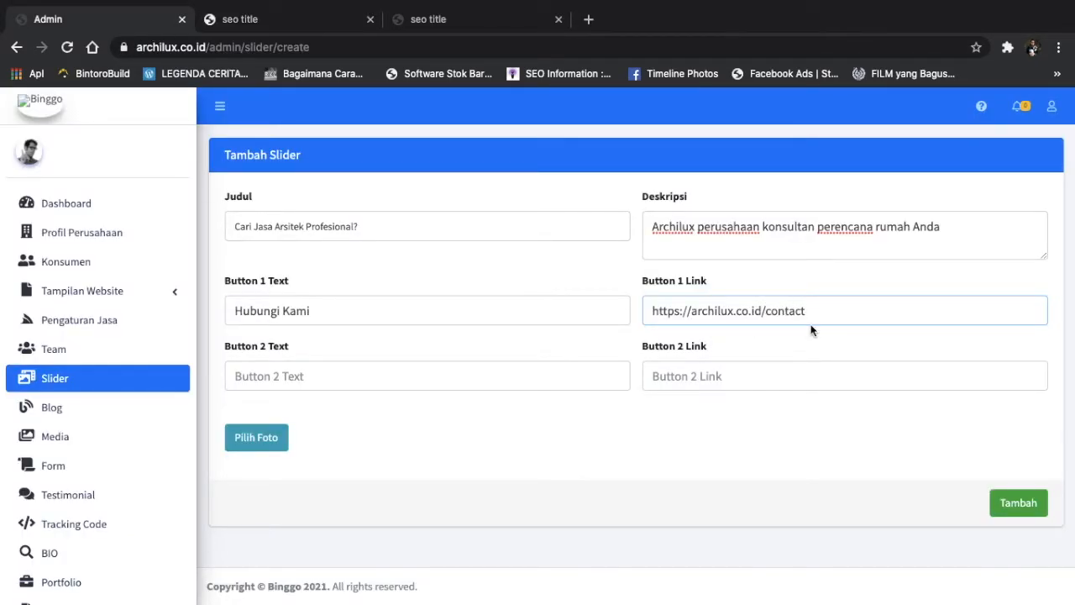
Step: Set Button 2 Text to "Project Kami", checking the live slider for reference
{"action": "left_click", "coordinate": [423, 386]}
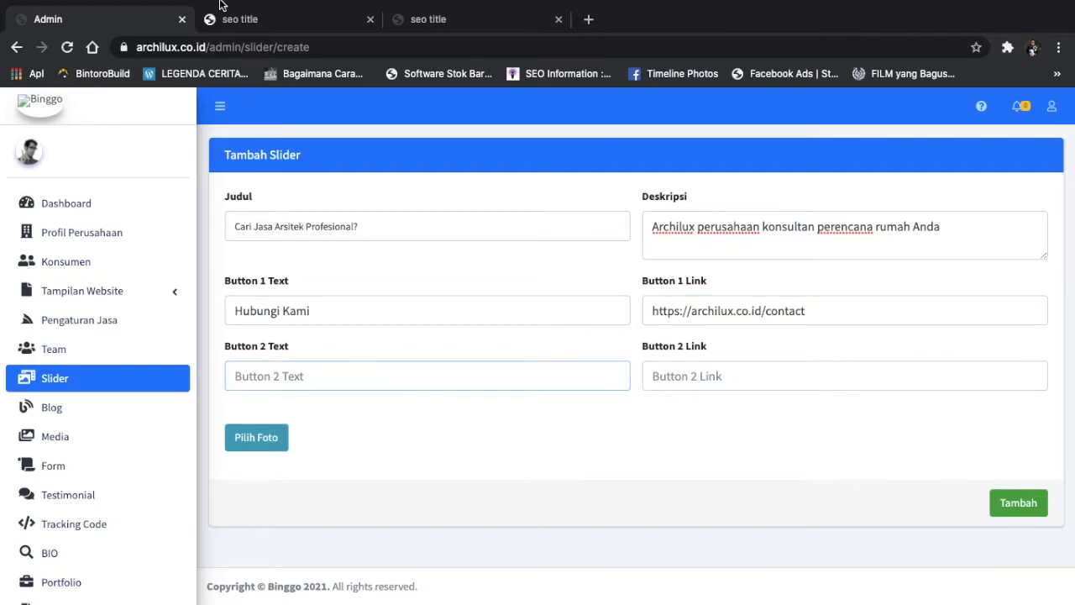
{"action": "left_click", "coordinate": [269, 11]}
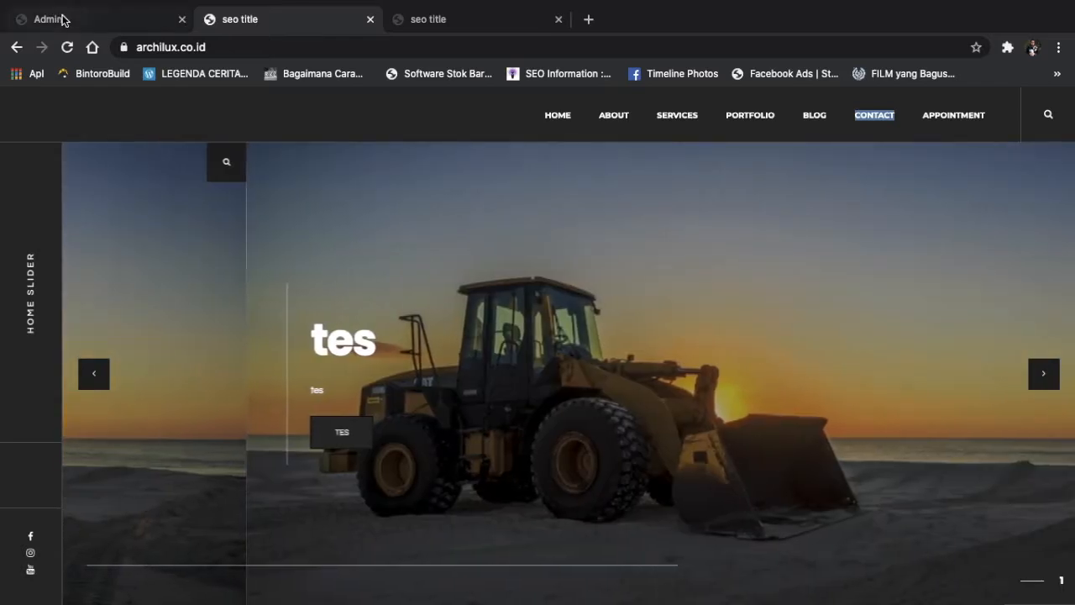
{"action": "left_click", "coordinate": [62, 17]}
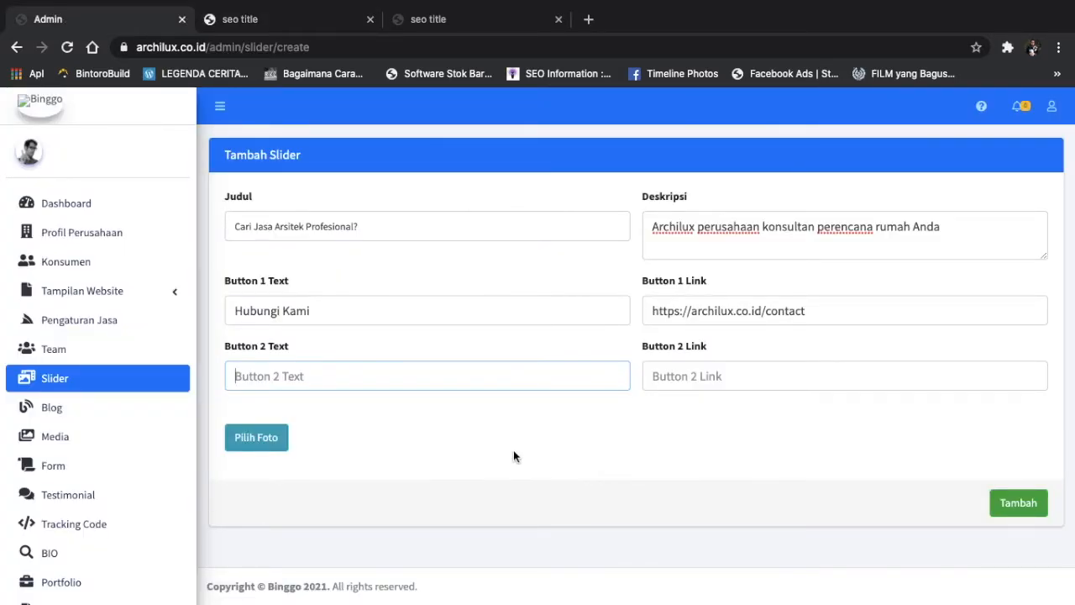
{"action": "type", "text": "Project Kami"}
Step: Open the website's Portfolio page, copy its address and look over the page
{"action": "left_click", "coordinate": [434, 19]}
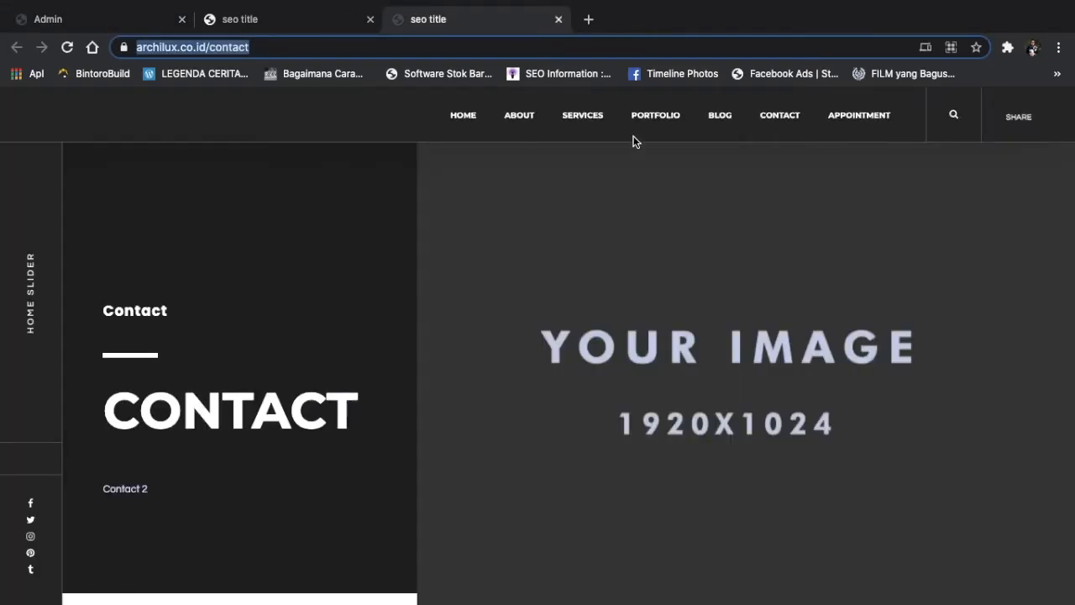
{"action": "left_click", "coordinate": [664, 115]}
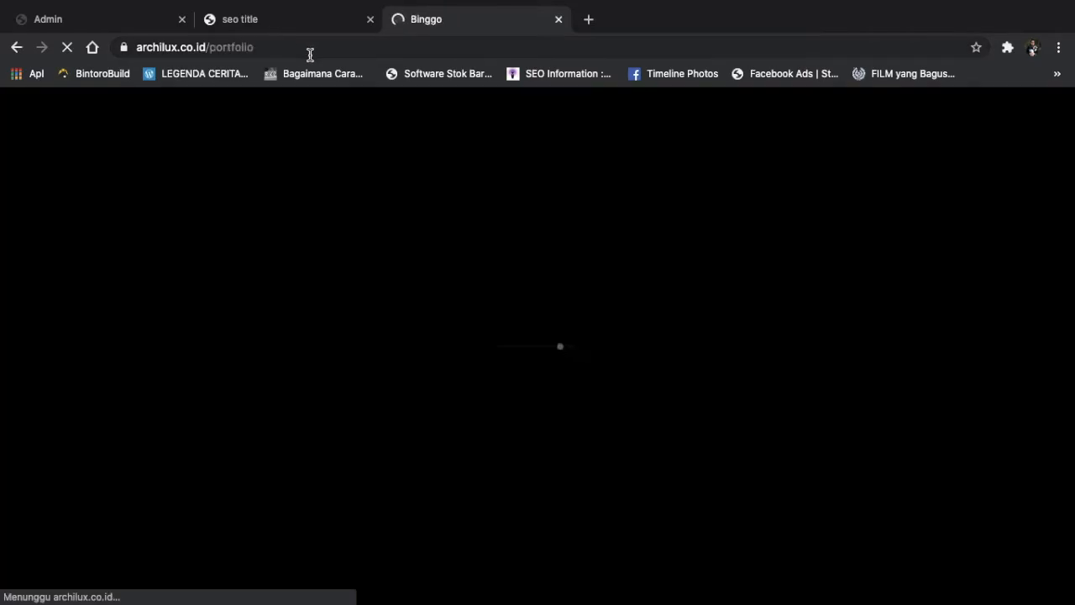
{"action": "left_click", "coordinate": [345, 48]}
{"action": "key", "text": "ctrl+c"}
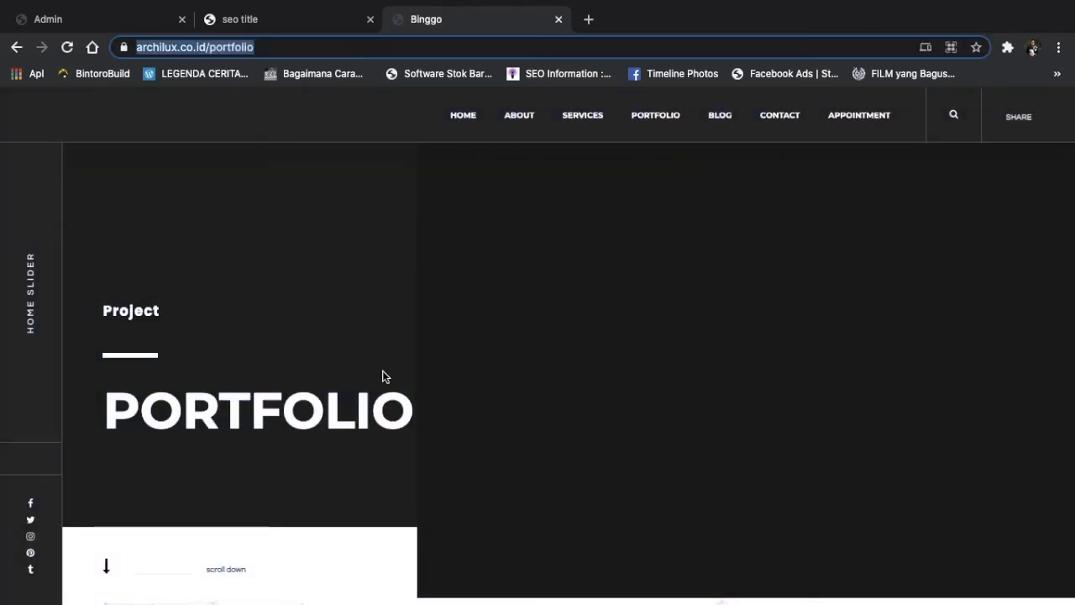
{"action": "scroll", "coordinate": [382, 376], "scroll_direction": "down", "scroll_amount": 10}
{"action": "scroll", "coordinate": [383, 372], "scroll_direction": "up", "scroll_amount": 10}
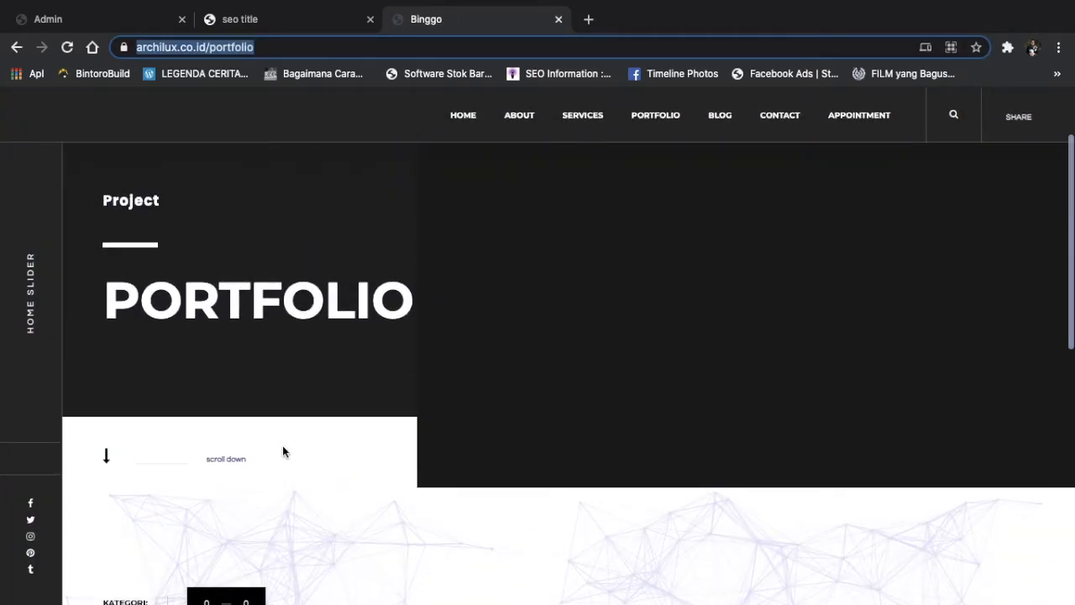
{"action": "scroll", "coordinate": [382, 415], "scroll_direction": "up", "scroll_amount": 2}
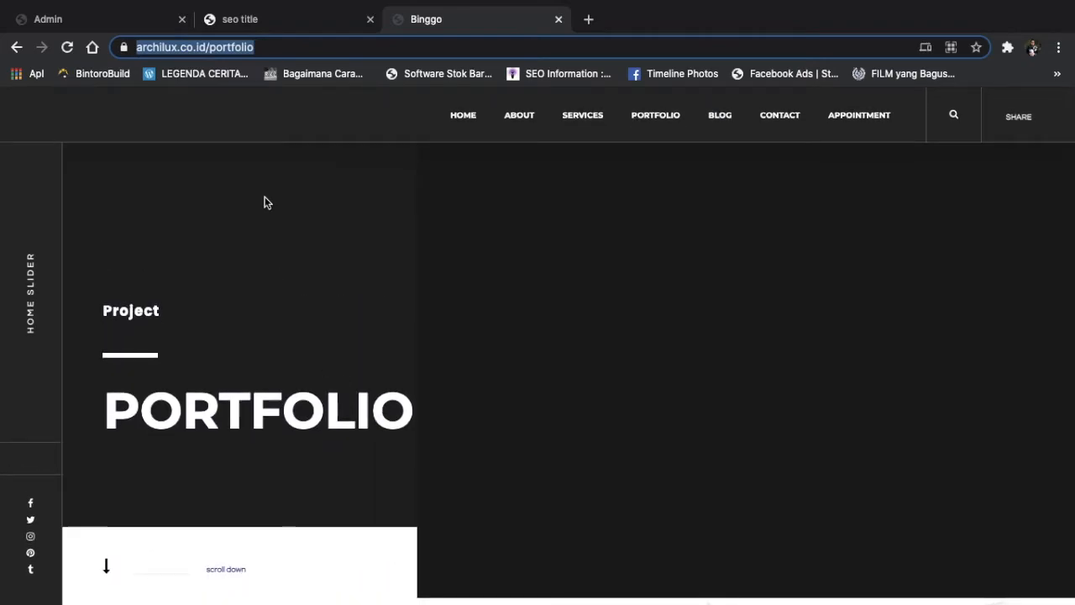
{"action": "left_click", "coordinate": [114, 18]}
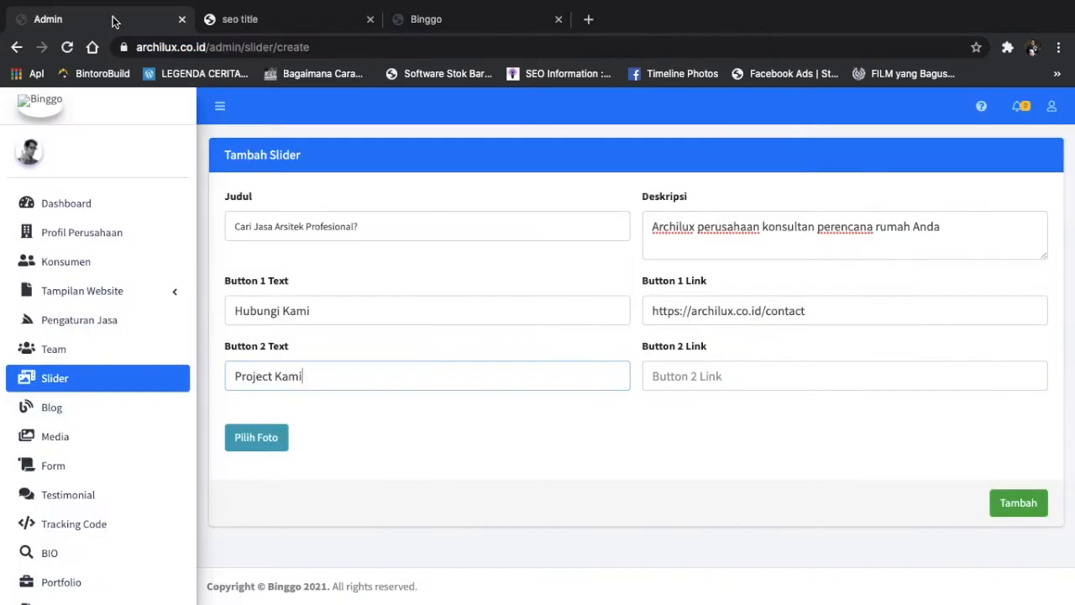
{"action": "left_click", "coordinate": [713, 378]}
{"action": "key", "text": "ctrl+v"}
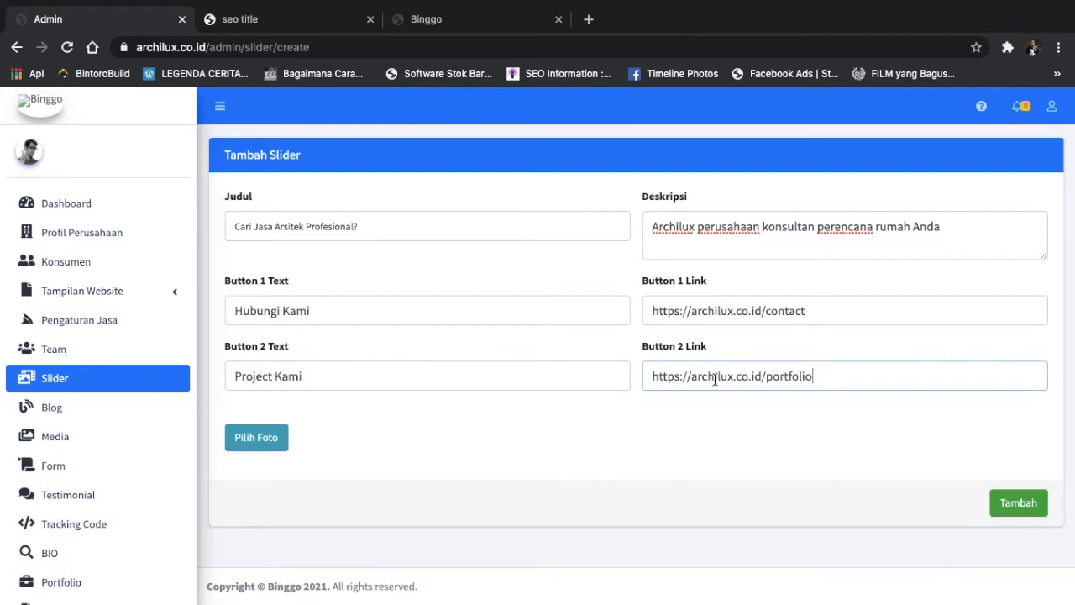
{"action": "left_click", "coordinate": [801, 443]}
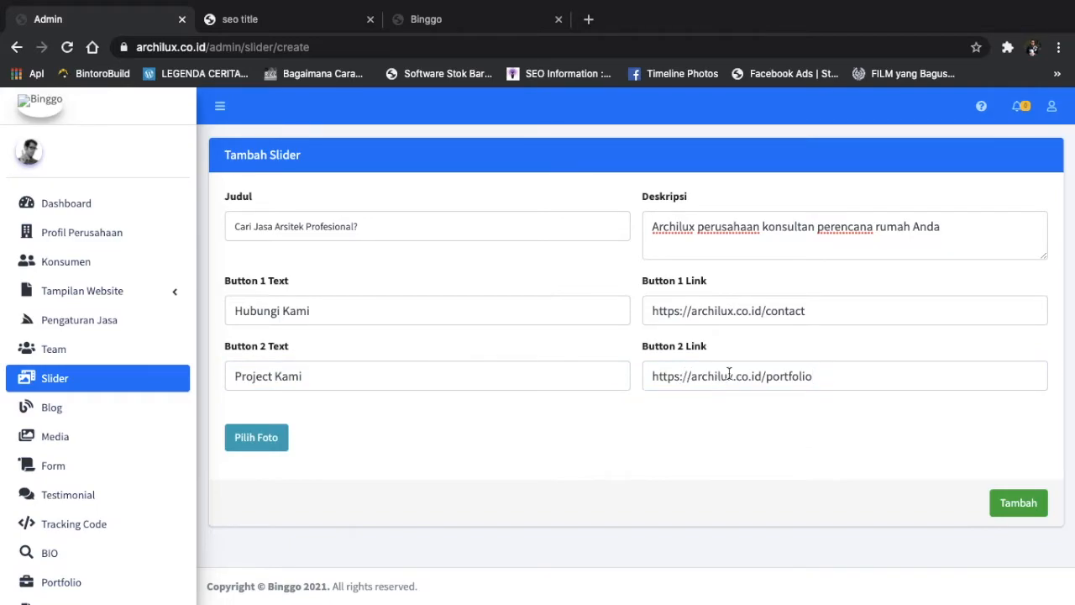
Step: Check the live slider's image, and upload 5-water.jpg from Downloads to the media library as the new slider's photo
{"action": "left_click", "coordinate": [231, 18]}
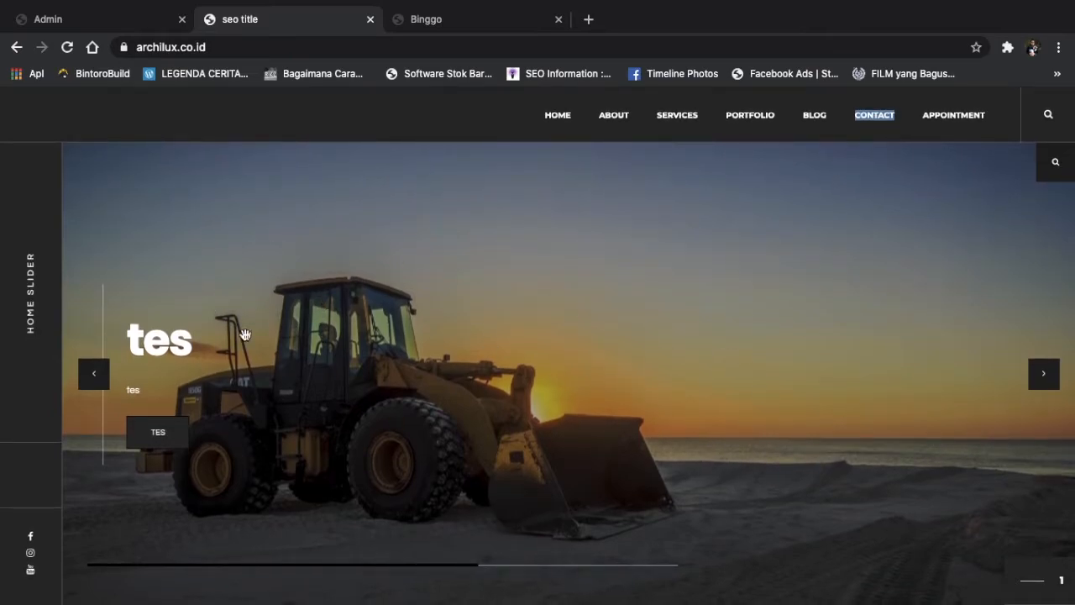
{"action": "left_click", "coordinate": [72, 17]}
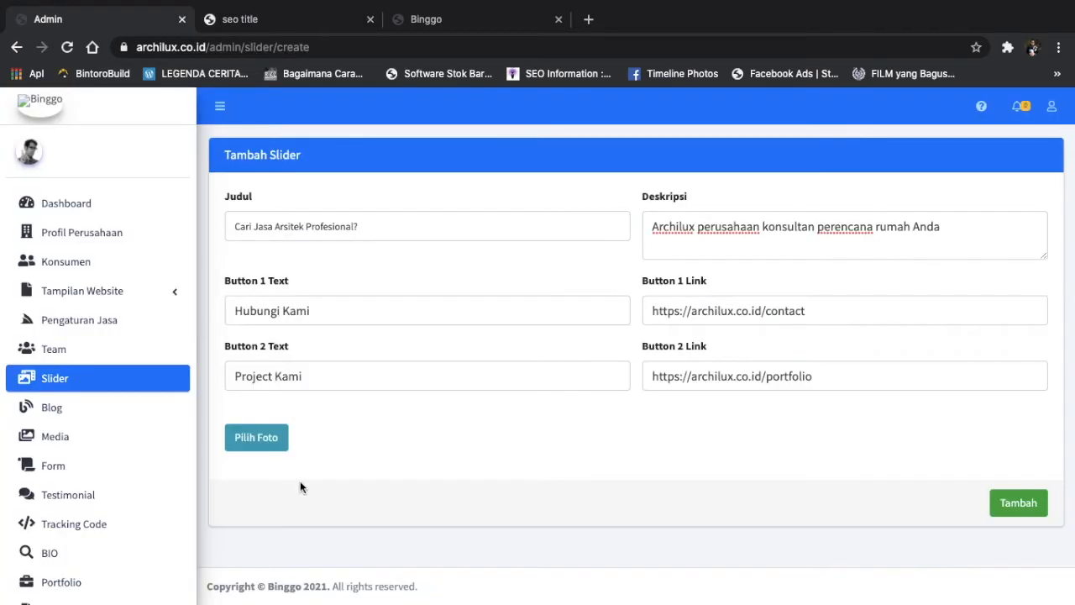
{"action": "left_click", "coordinate": [252, 437]}
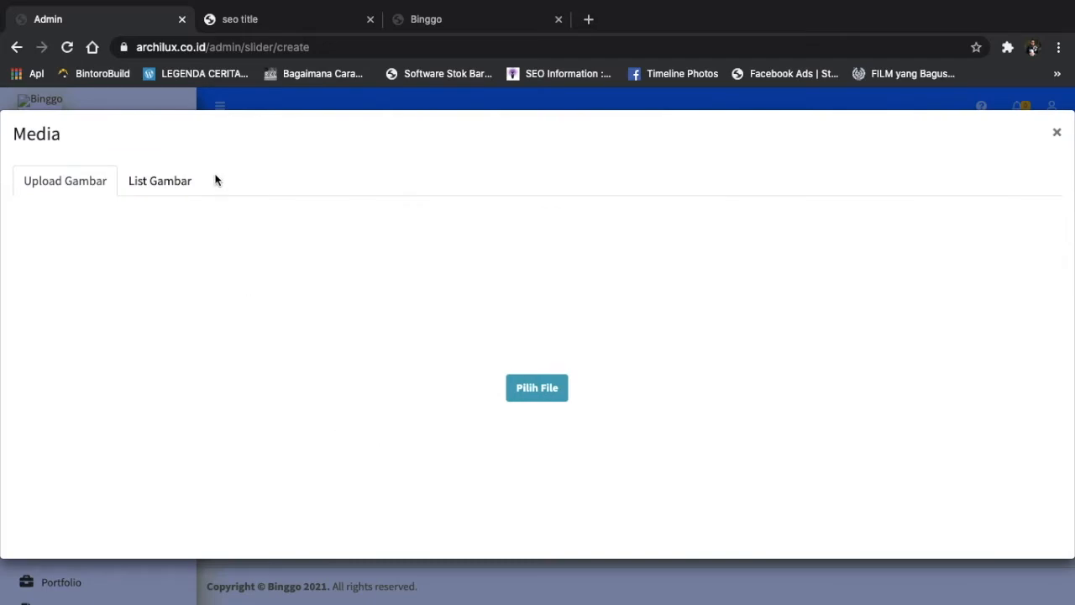
{"action": "left_click", "coordinate": [170, 181]}
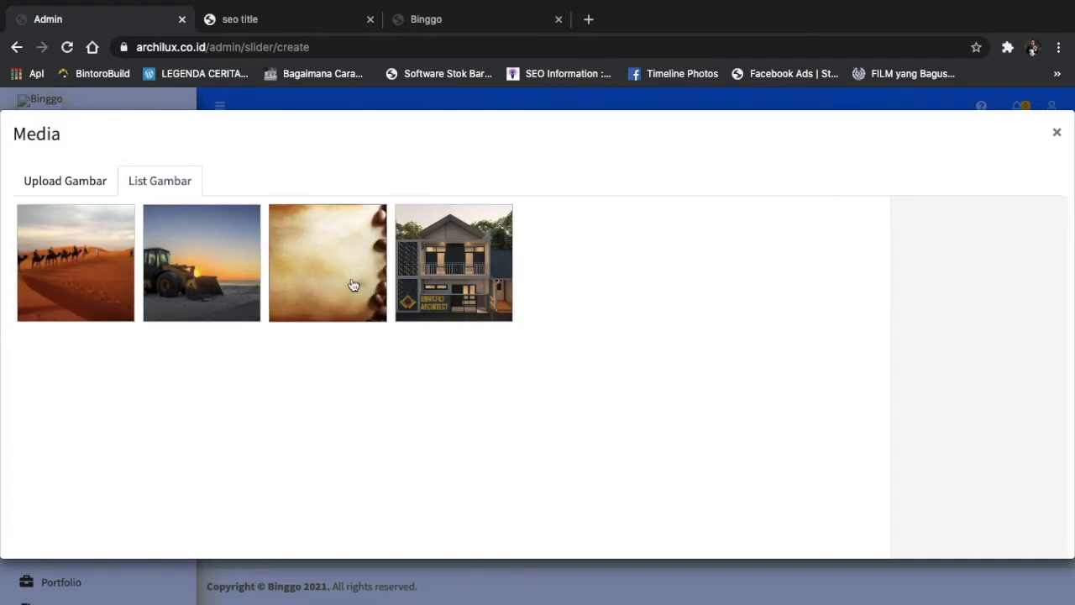
{"action": "left_click", "coordinate": [68, 188]}
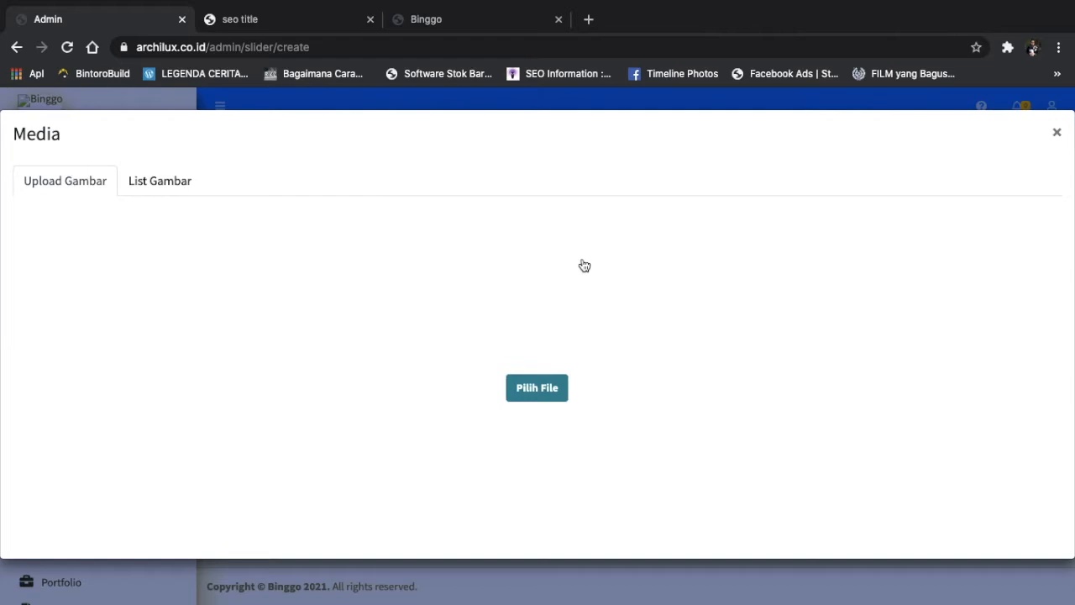
{"action": "left_click", "coordinate": [210, 241]}
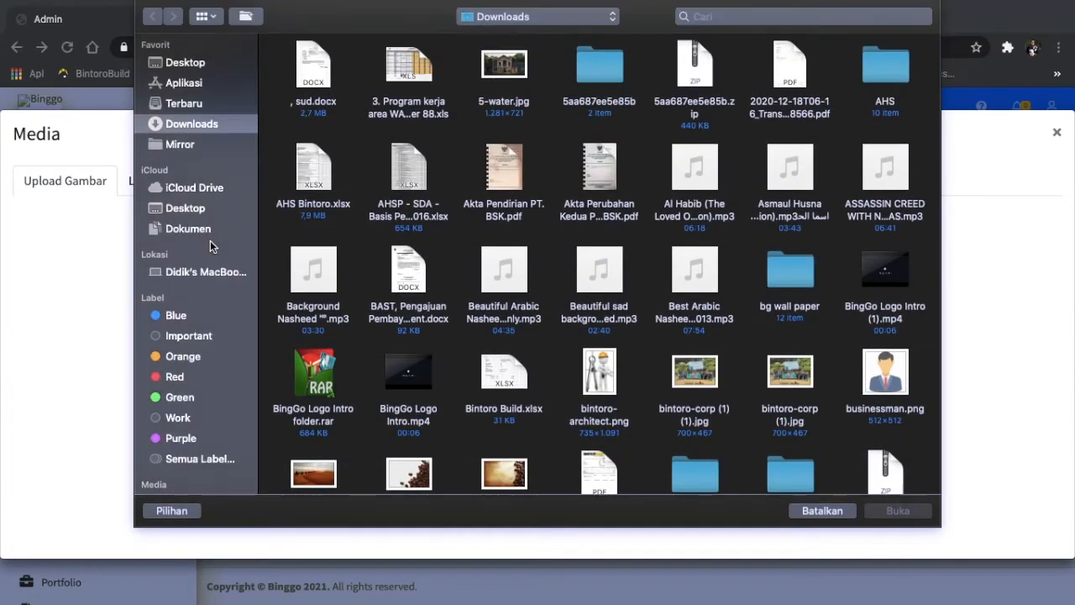
{"action": "scroll", "coordinate": [573, 317], "scroll_direction": "down", "scroll_amount": 5}
{"action": "scroll", "coordinate": [538, 210], "scroll_direction": "up", "scroll_amount": 5}
{"action": "double_click", "coordinate": [507, 60]}
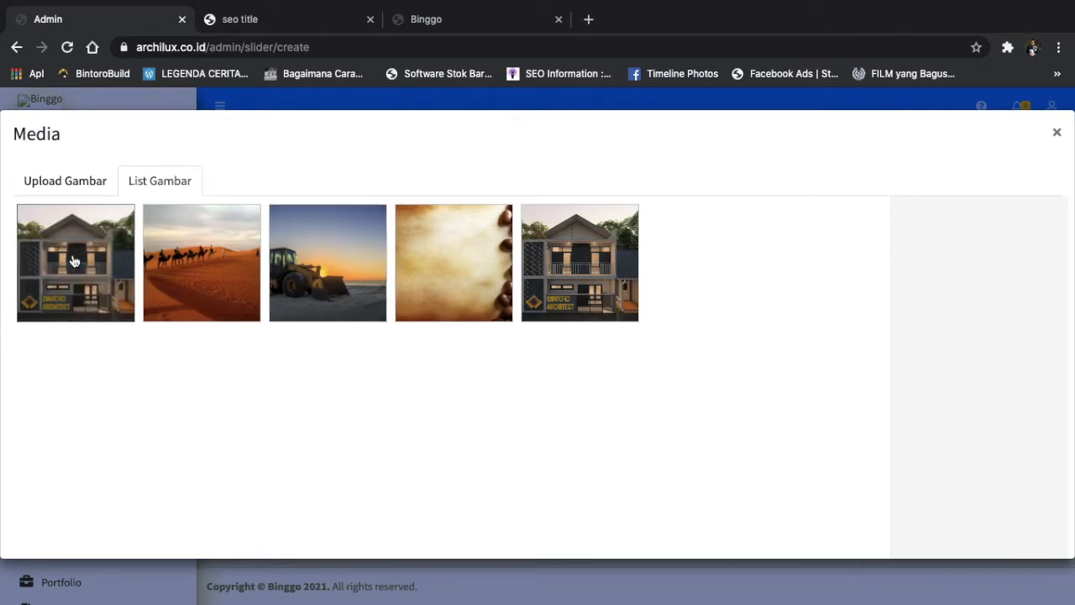
Step: Select the uploaded house image 5-water-2.webp, set its Title and ALT to "jasa arsitek", and save these details
{"action": "left_click", "coordinate": [74, 261]}
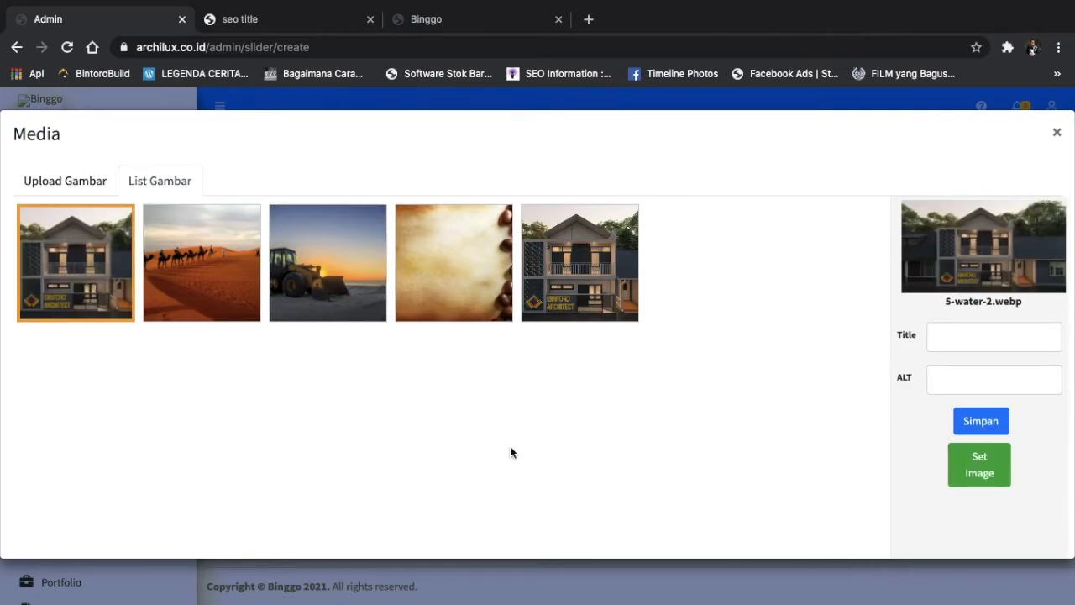
{"action": "left_click", "coordinate": [1013, 337]}
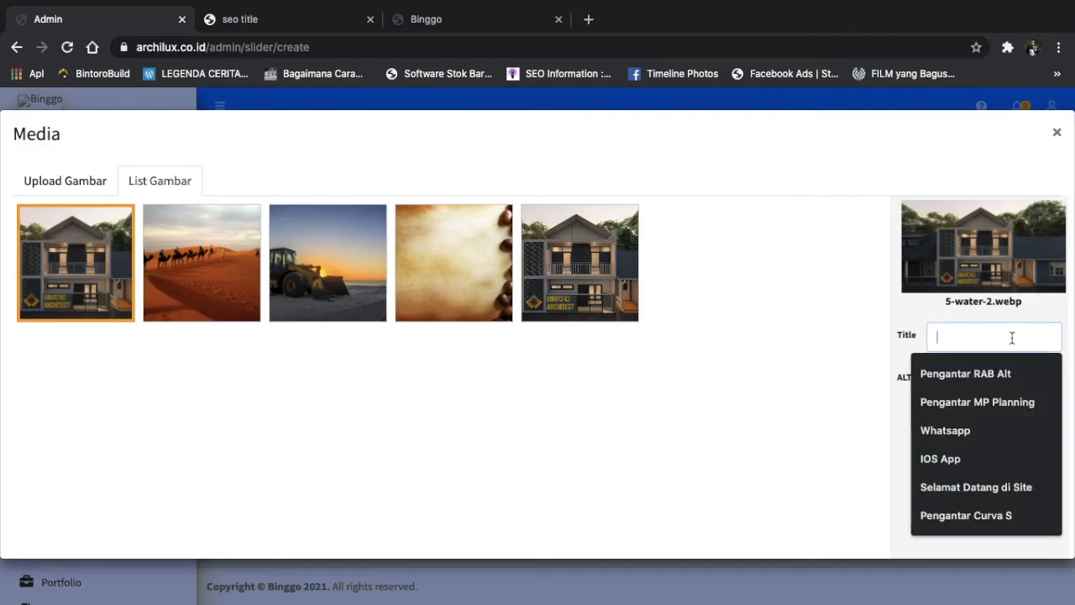
{"action": "type", "text": "jasa arsitek"}
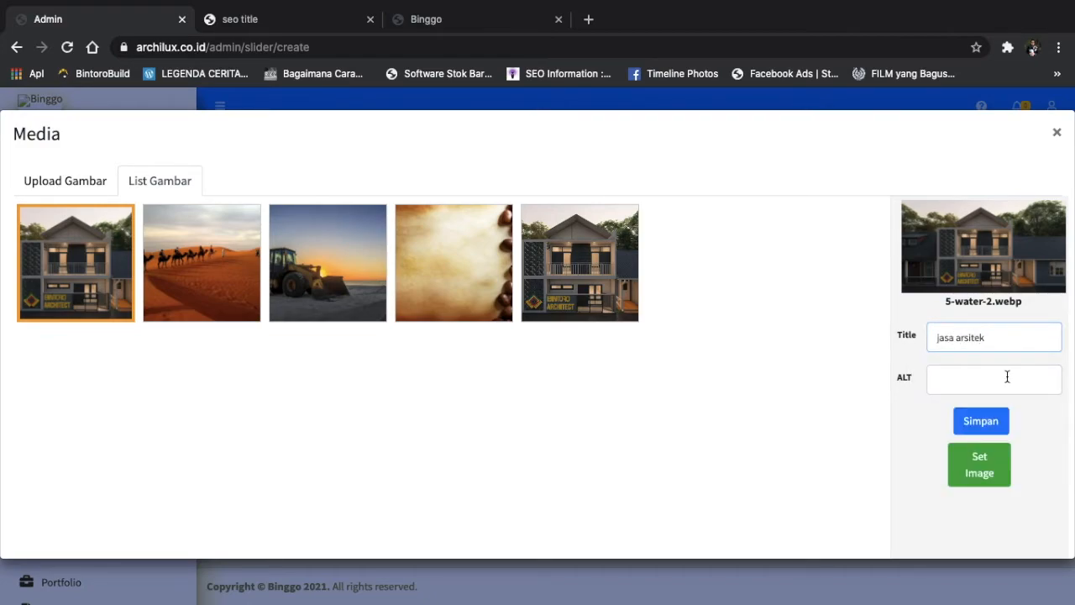
{"action": "left_click", "coordinate": [1008, 376]}
{"action": "left_click", "coordinate": [850, 370]}
{"action": "left_click", "coordinate": [977, 378]}
{"action": "left_click", "coordinate": [836, 360]}
{"action": "left_click", "coordinate": [954, 380]}
{"action": "type", "text": "jasa arsitek"}
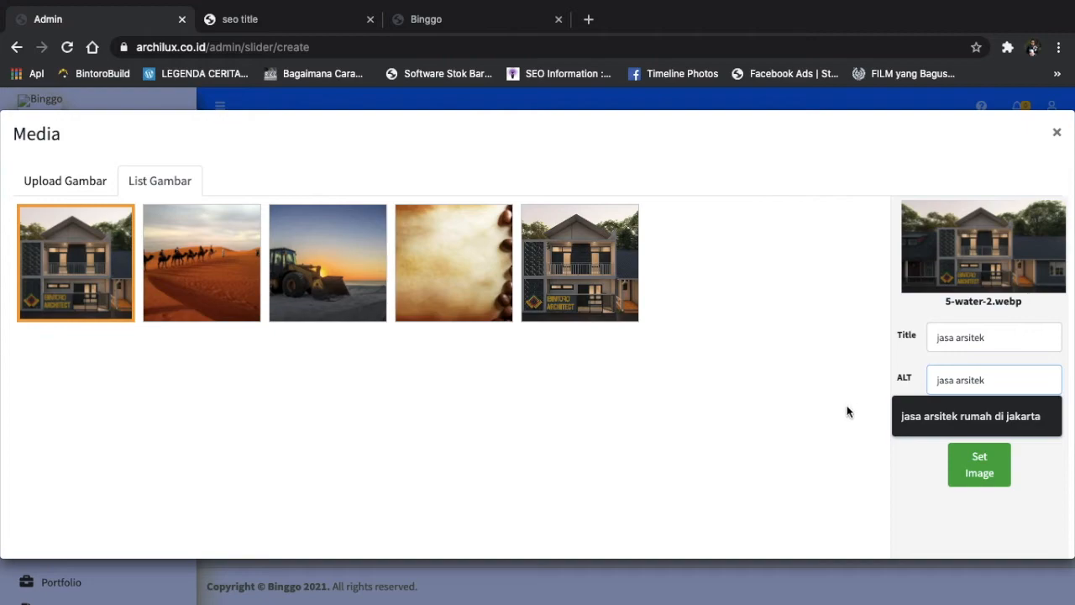
{"action": "left_click", "coordinate": [847, 405]}
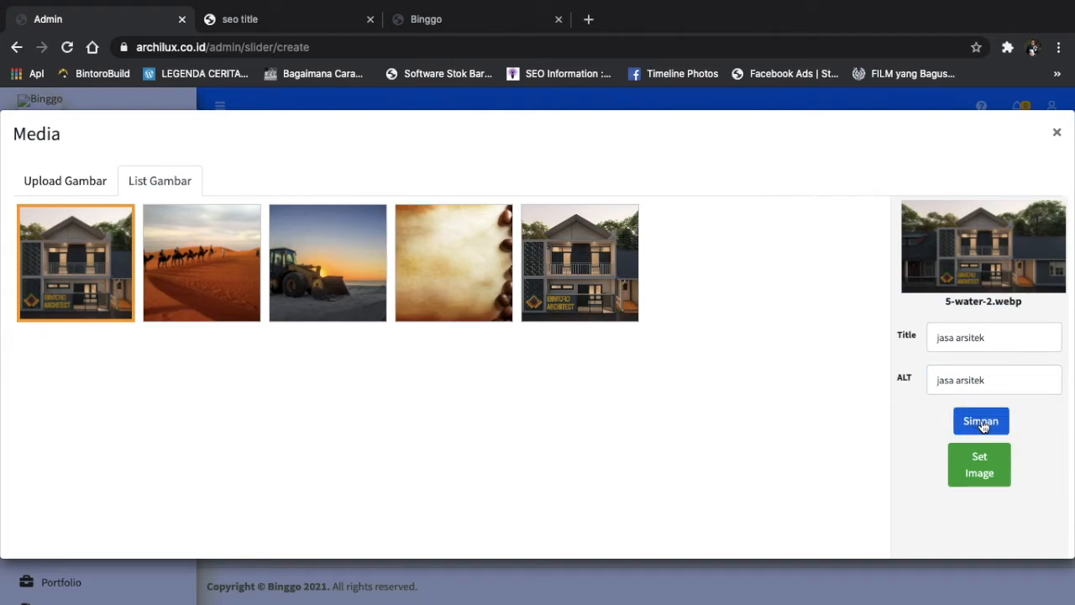
{"action": "left_click", "coordinate": [981, 422]}
Step: Set the selected house image as the slider's photo and add the completed slider
{"action": "left_click", "coordinate": [979, 464]}
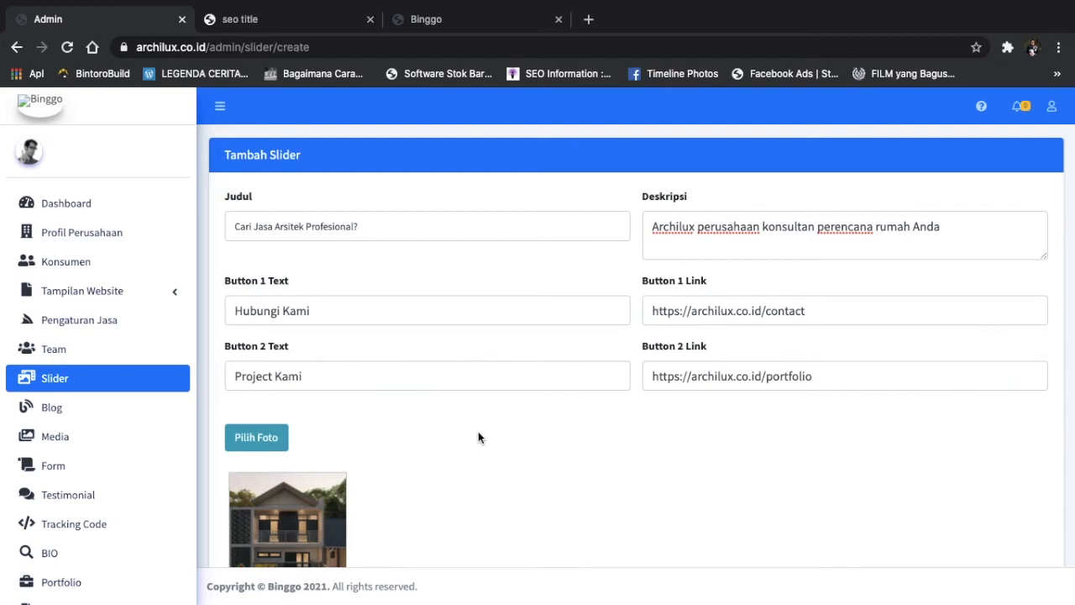
{"action": "scroll", "coordinate": [394, 470], "scroll_direction": "down", "scroll_amount": 2}
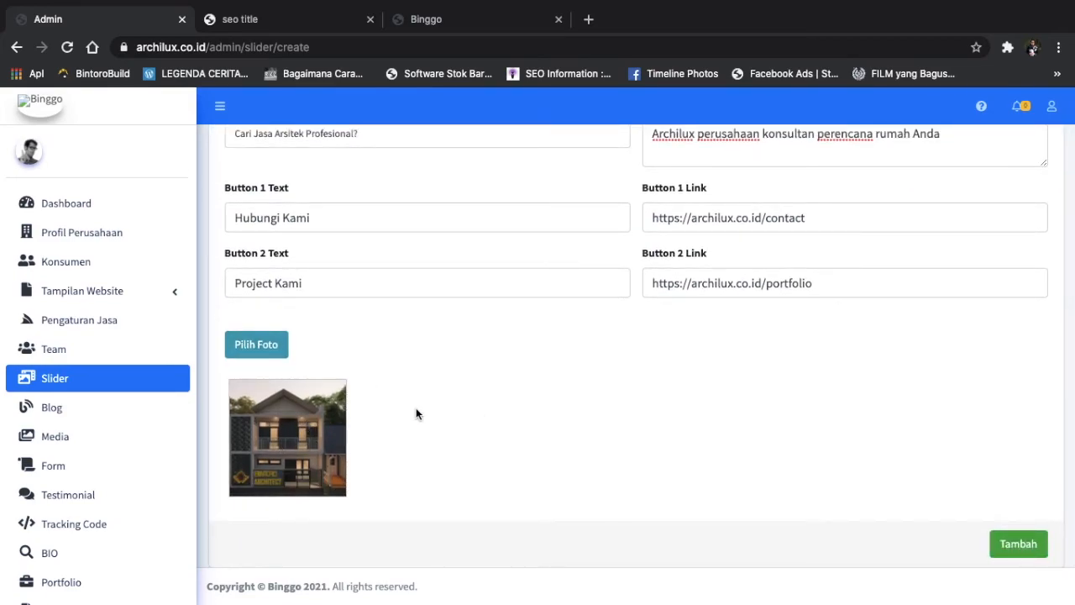
{"action": "left_click", "coordinate": [994, 544]}
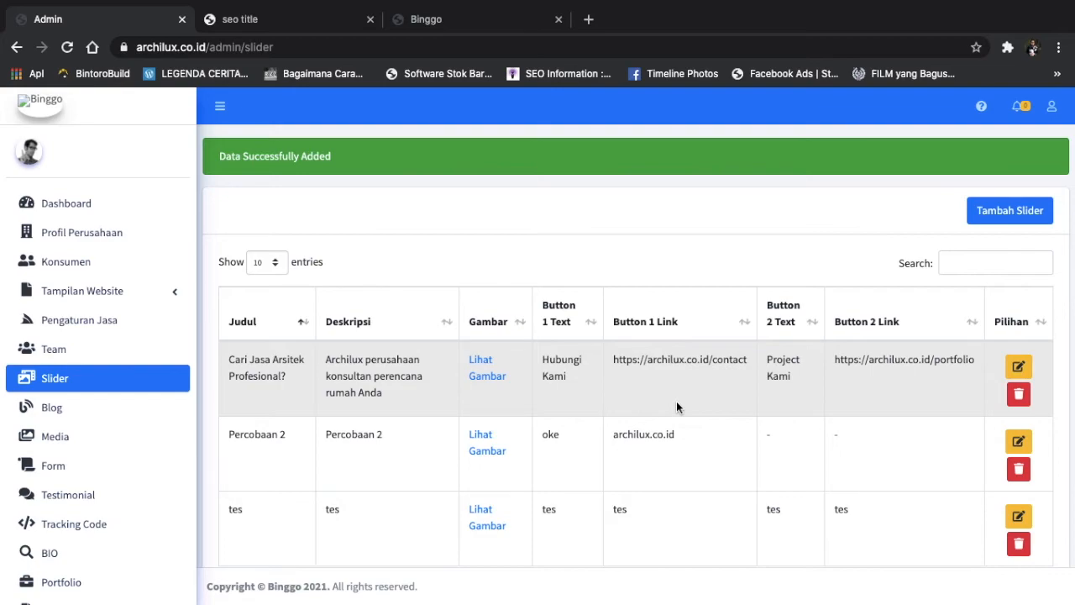
Step: Reload the live archilux.co.id homepage to check which sliders it shows
{"action": "left_click", "coordinate": [281, 21]}
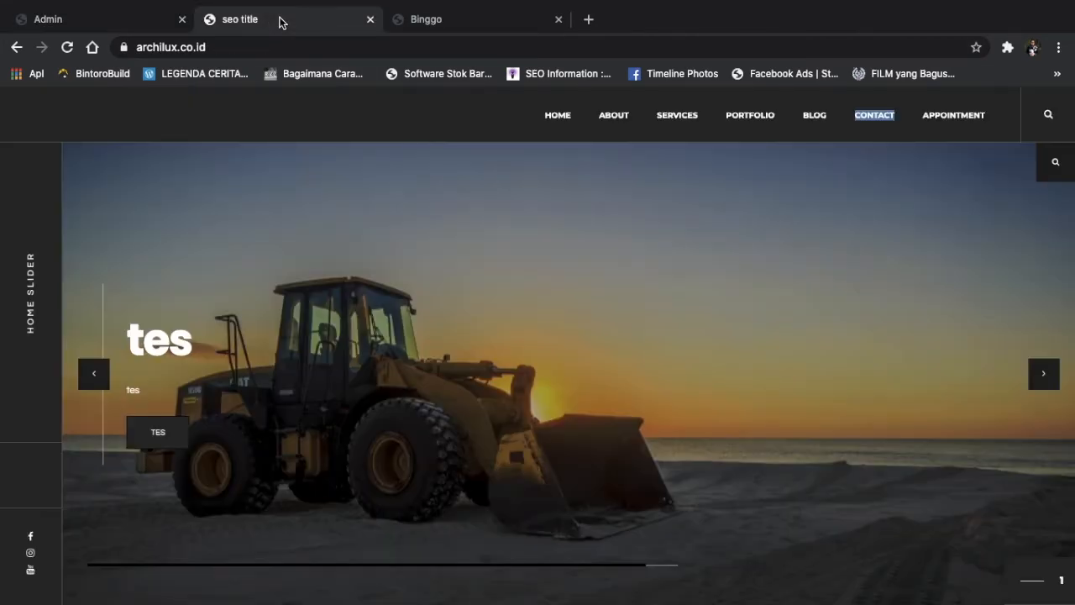
{"action": "left_click", "coordinate": [302, 42]}
{"action": "key", "text": "Return"}
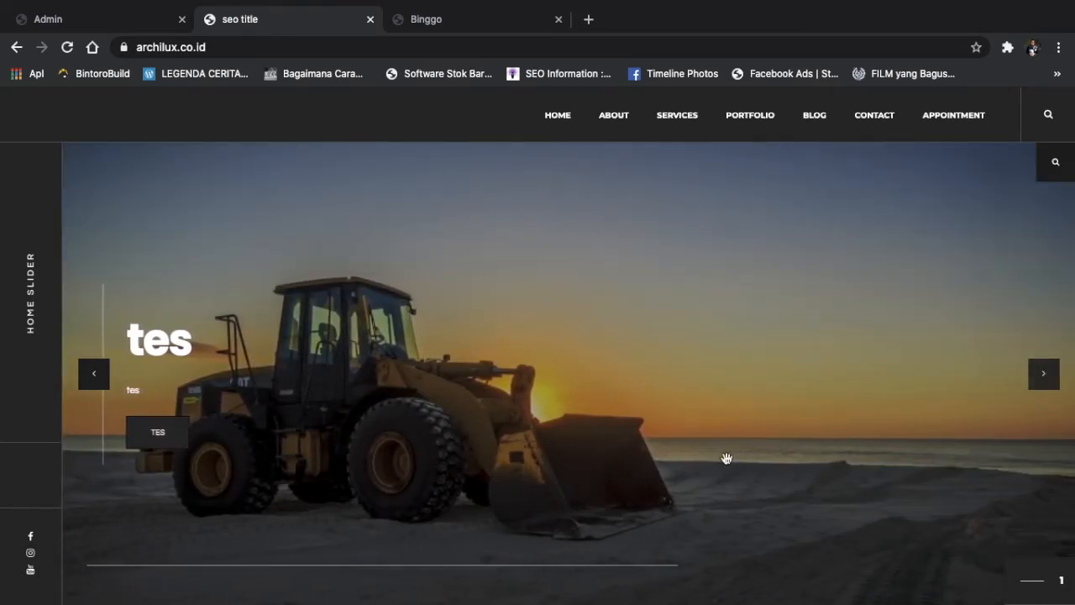
Step: Open the Home page layout settings in the admin and compare their slider section with the live homepage
{"action": "left_click", "coordinate": [120, 30]}
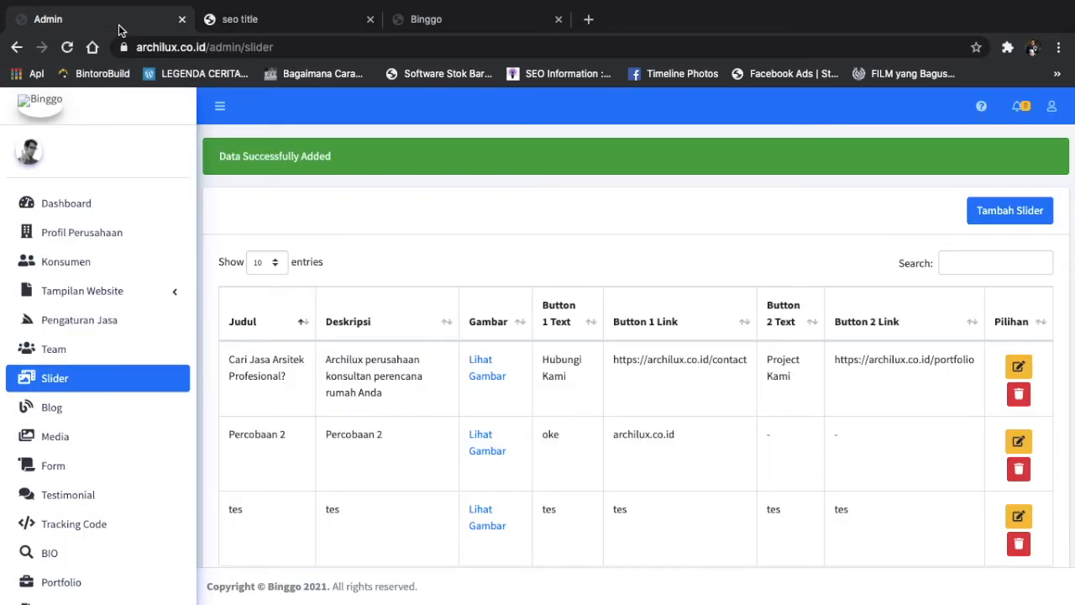
{"action": "left_click", "coordinate": [137, 292]}
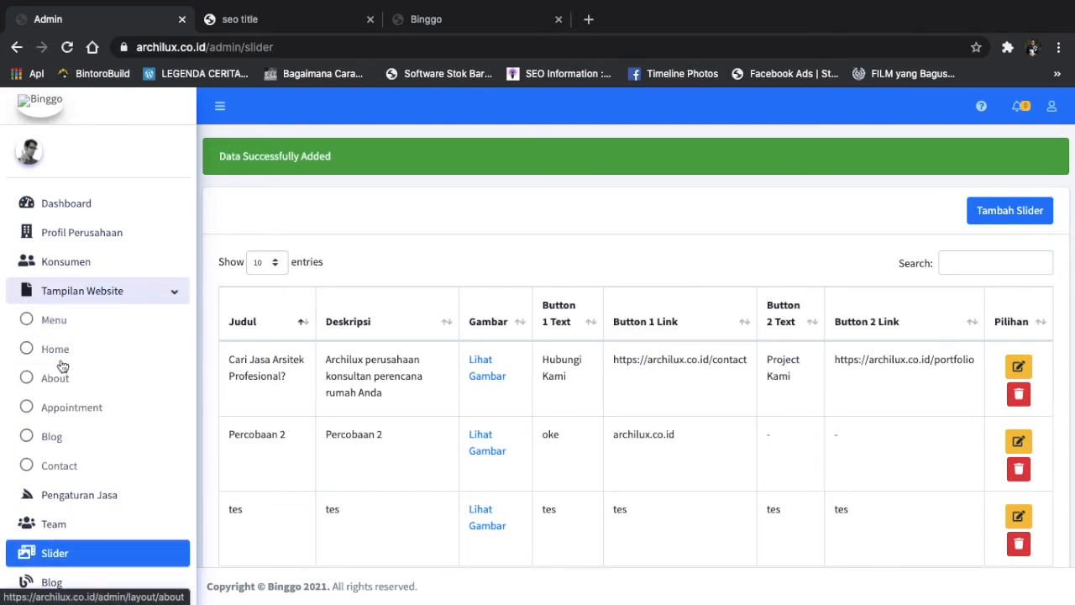
{"action": "left_click", "coordinate": [79, 359]}
{"action": "left_click", "coordinate": [268, 20]}
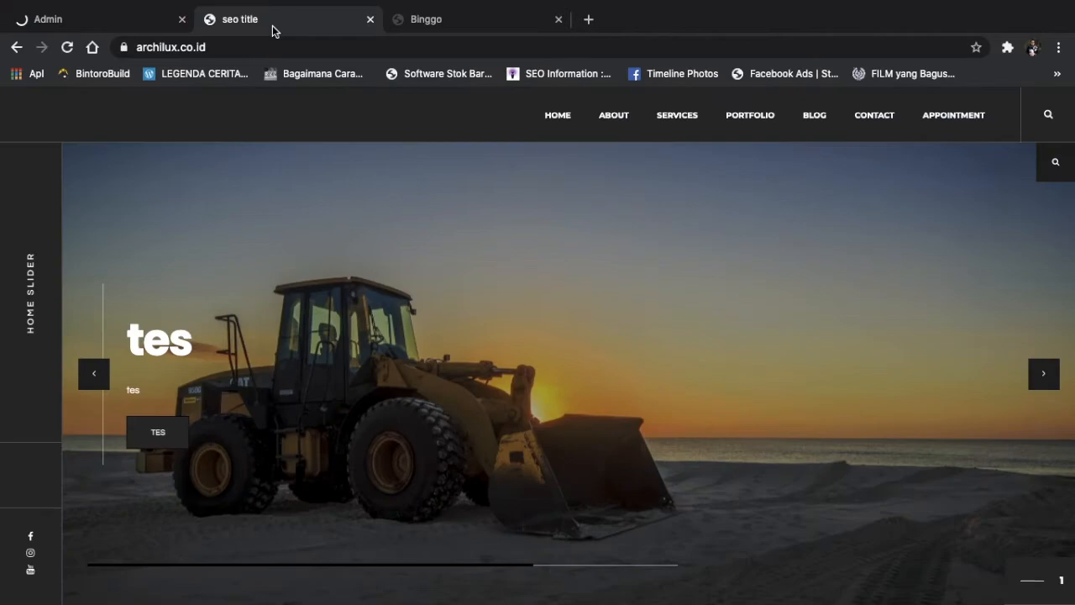
{"action": "left_click", "coordinate": [96, 17]}
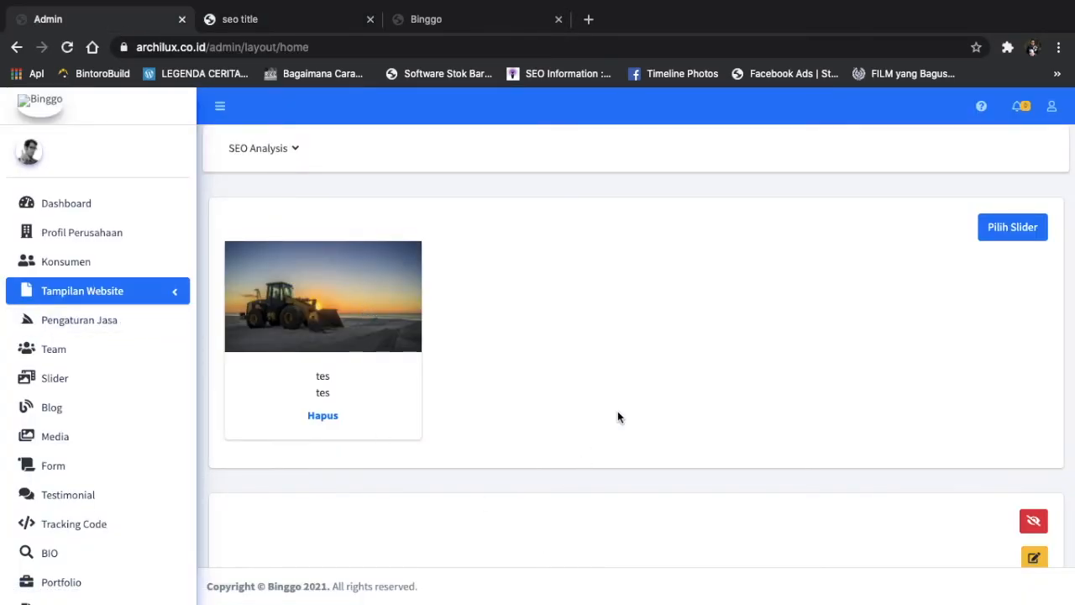
{"action": "scroll", "coordinate": [632, 407], "scroll_direction": "down", "scroll_amount": 1}
{"action": "scroll", "coordinate": [632, 407], "scroll_direction": "up", "scroll_amount": 2}
{"action": "left_click", "coordinate": [254, 18]}
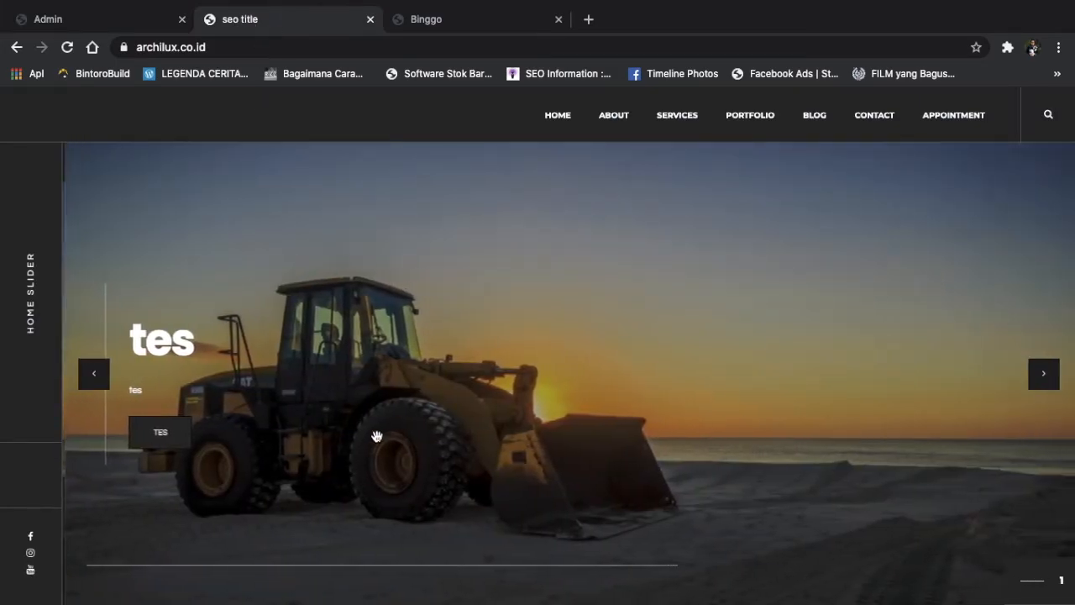
{"action": "left_click", "coordinate": [101, 23]}
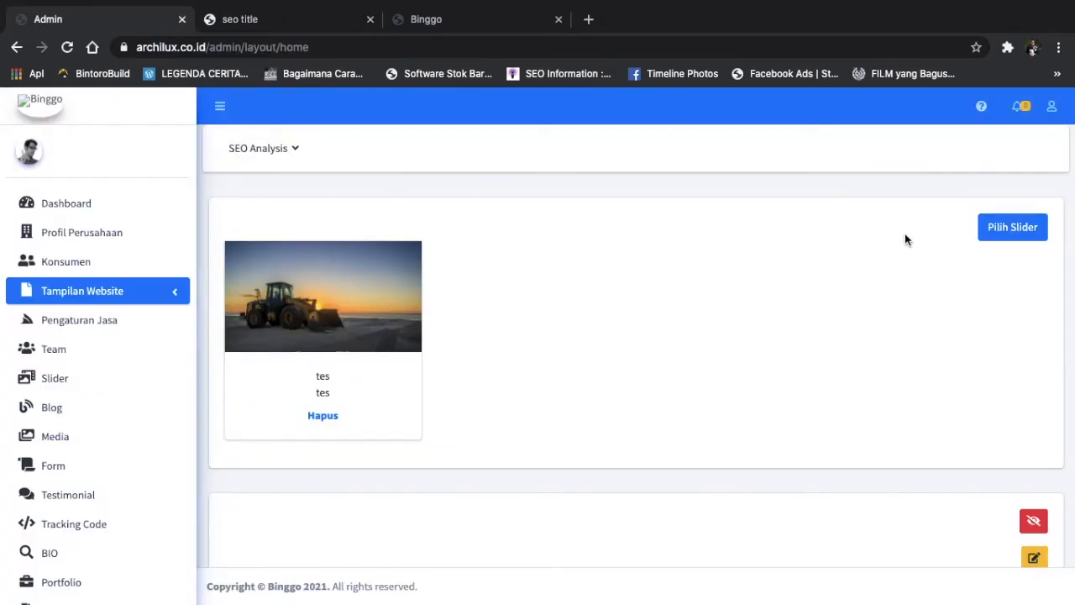
Step: Add the "Cari Jasa Arsitek Profesional?" slider to the homepage layout and accept the confirmation
{"action": "left_click", "coordinate": [1011, 232]}
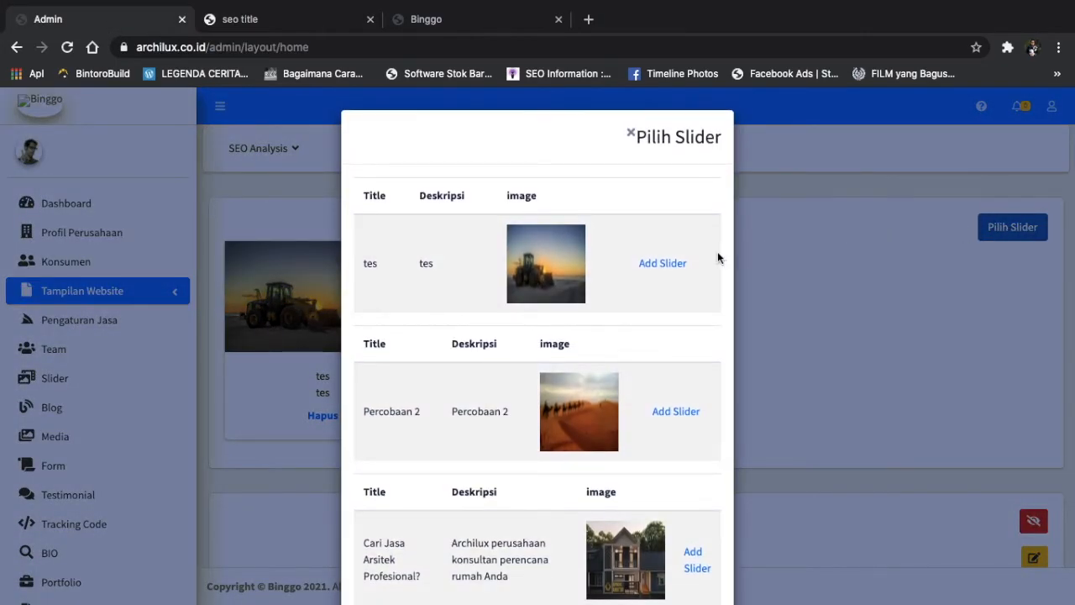
{"action": "scroll", "coordinate": [596, 361], "scroll_direction": "down", "scroll_amount": 2}
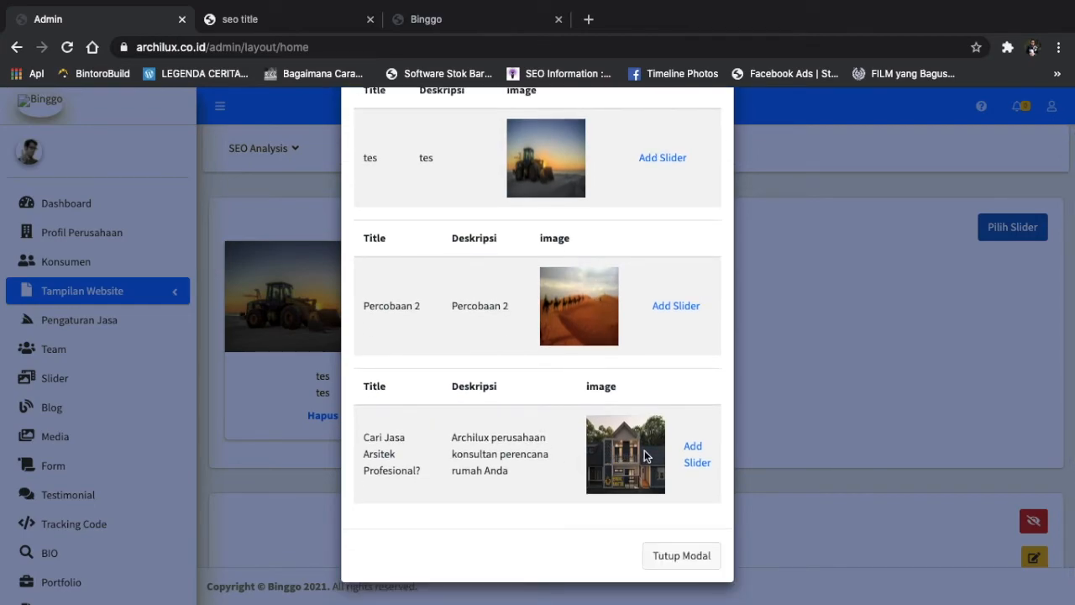
{"action": "left_click", "coordinate": [697, 453]}
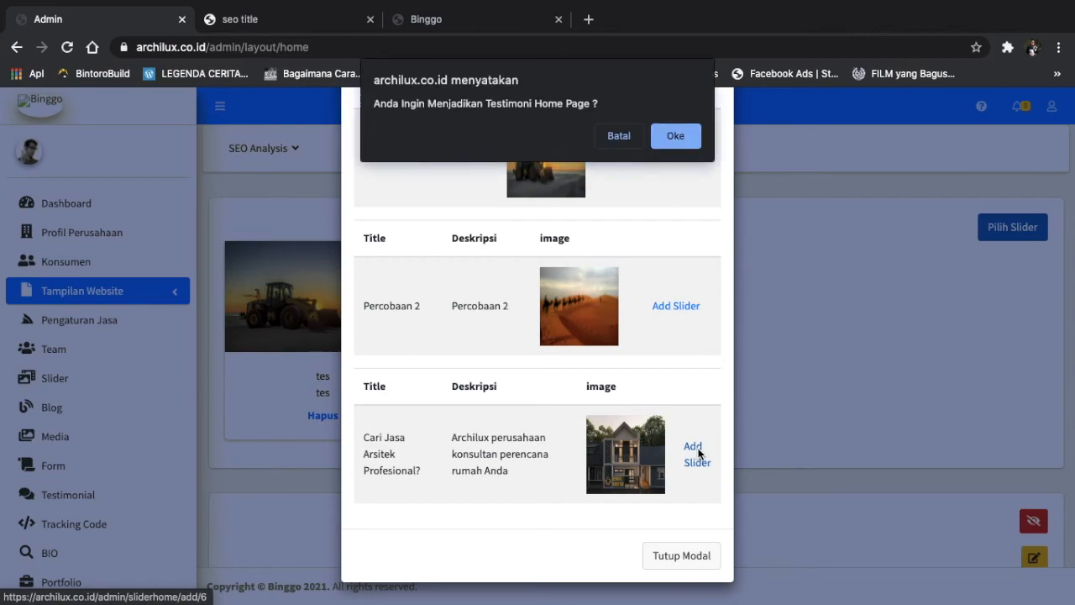
{"action": "left_click", "coordinate": [676, 139]}
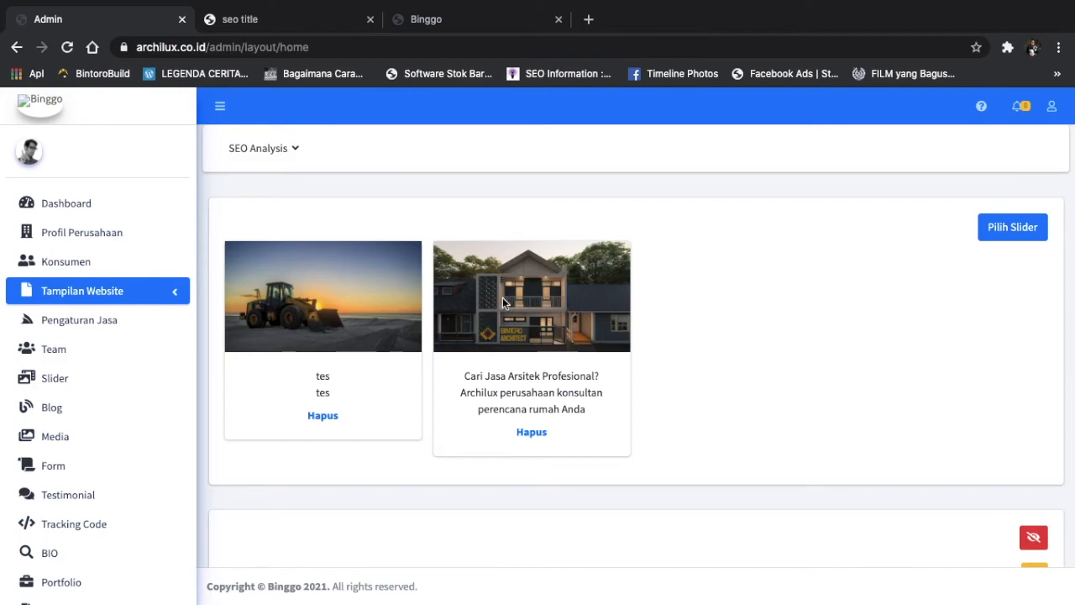
Step: Reload the live homepage, browse its slides, test the new slide's Hubungi Kami button and return to the homepage
{"action": "left_click", "coordinate": [261, 17]}
{"action": "left_click", "coordinate": [280, 47]}
{"action": "key", "text": "Return"}
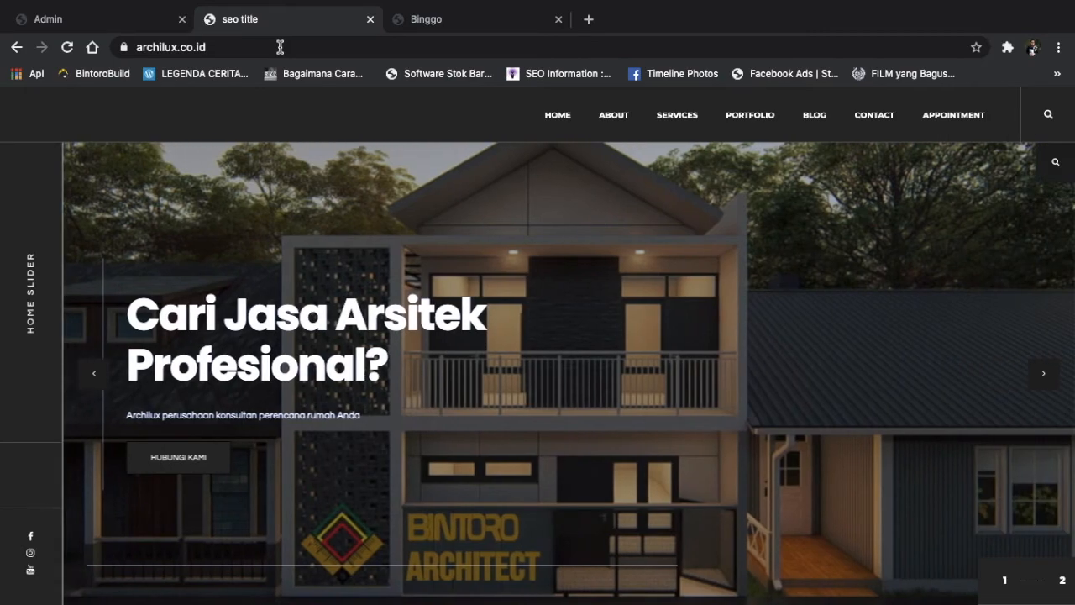
{"action": "scroll", "coordinate": [649, 370], "scroll_direction": "down", "scroll_amount": 1}
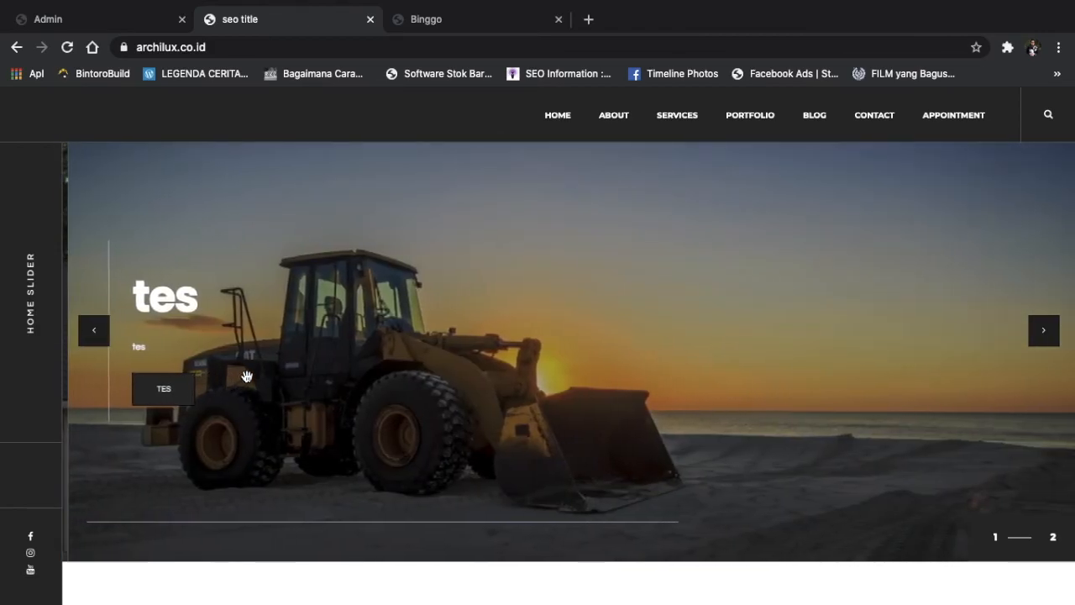
{"action": "left_click", "coordinate": [1046, 328]}
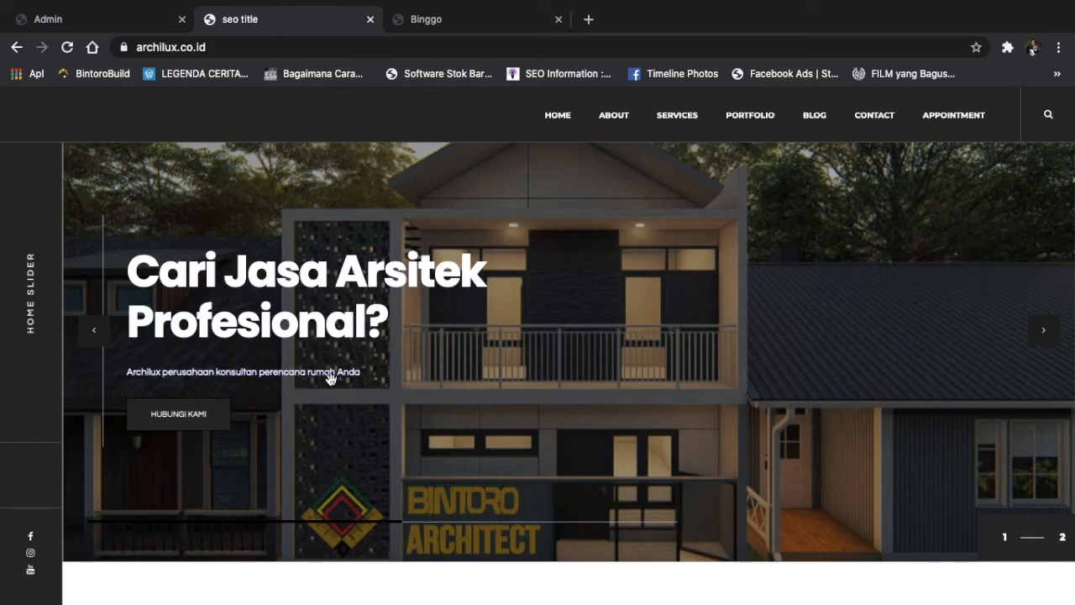
{"action": "left_click", "coordinate": [195, 417]}
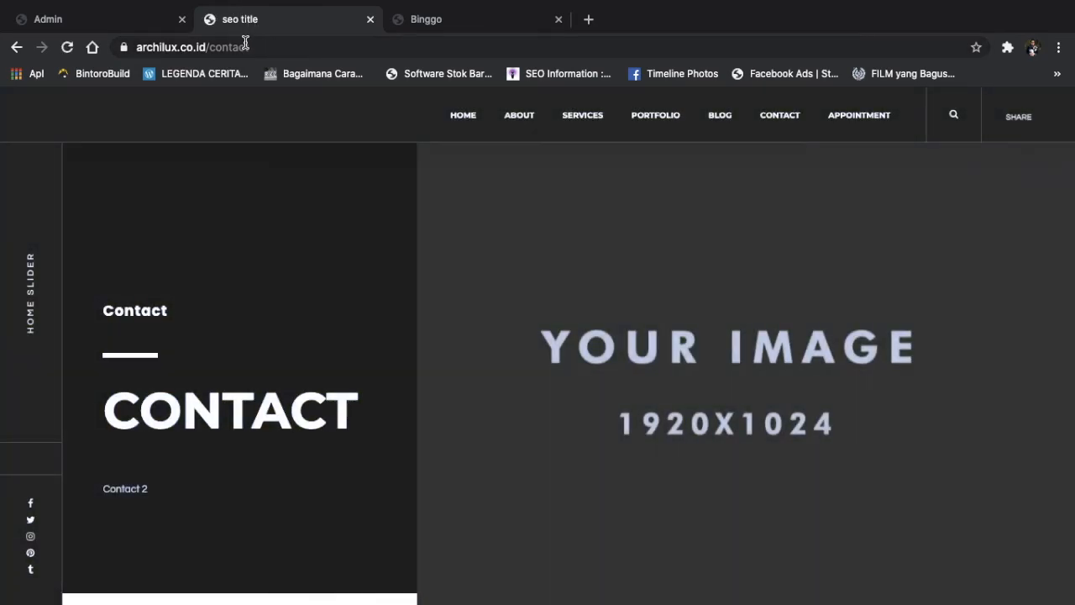
{"action": "left_click", "coordinate": [17, 47]}
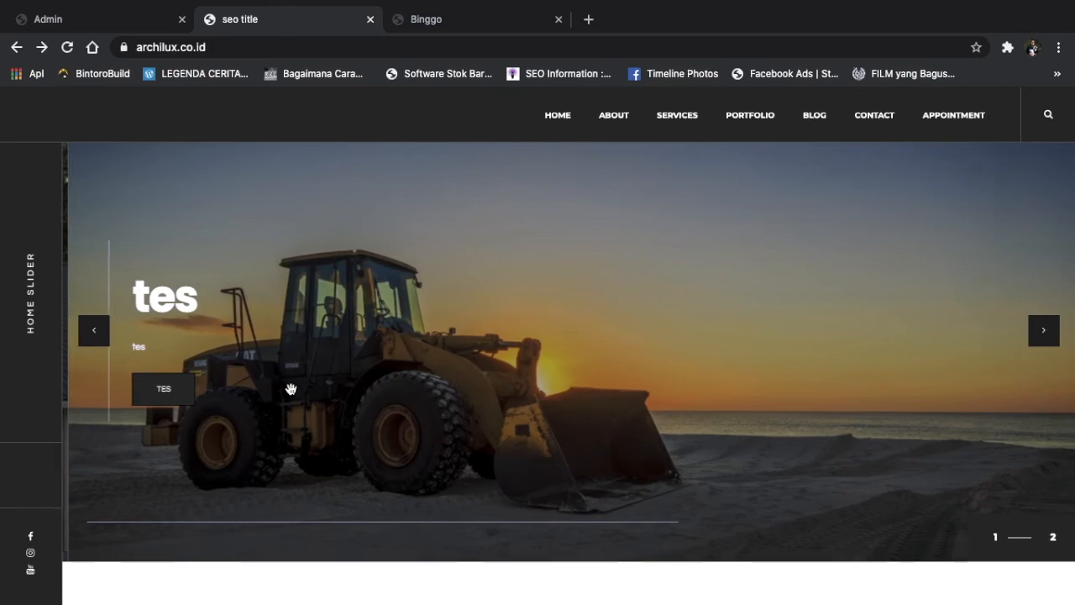
Step: Back in the admin's Home layout, view the help options and look into the SEO Analysis section, closing both again
{"action": "left_click", "coordinate": [110, 20]}
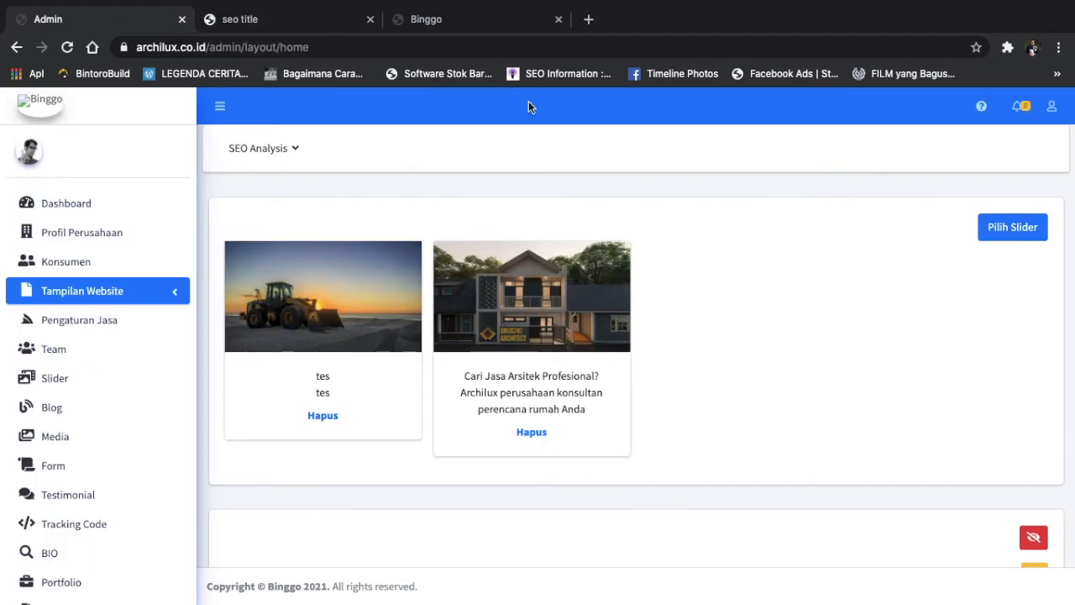
{"action": "left_click", "coordinate": [982, 109]}
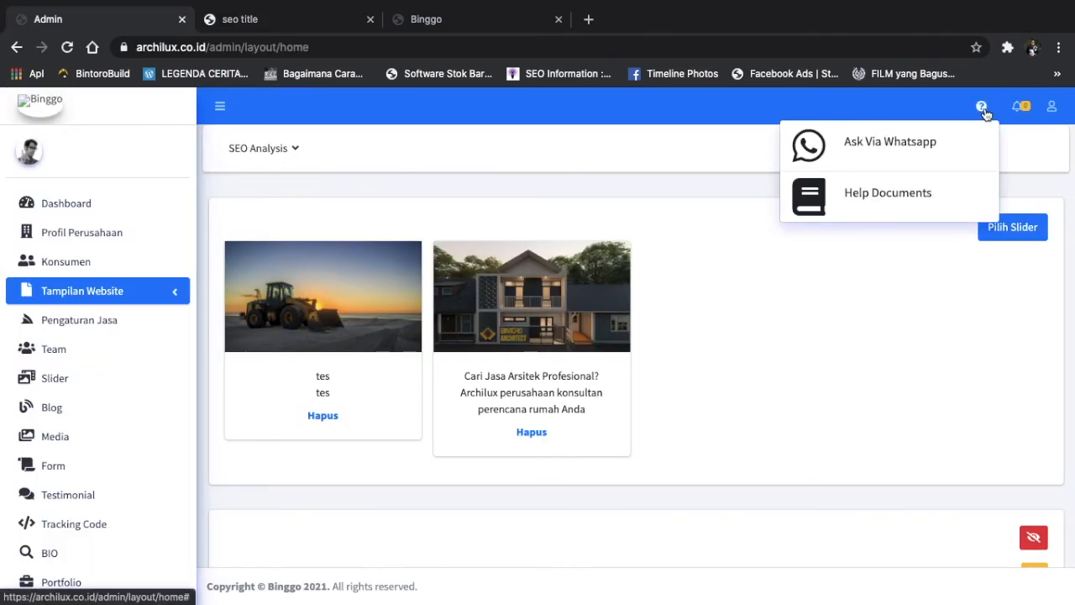
{"action": "left_click", "coordinate": [1019, 149]}
{"action": "left_click", "coordinate": [982, 113]}
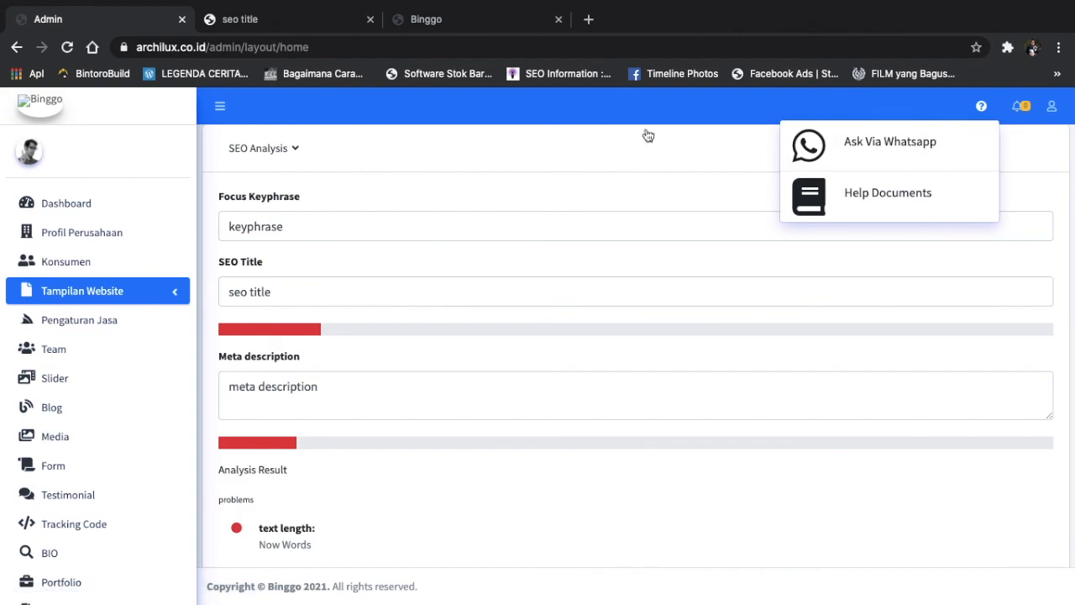
{"action": "left_click", "coordinate": [292, 151]}
{"action": "left_click", "coordinate": [292, 152]}
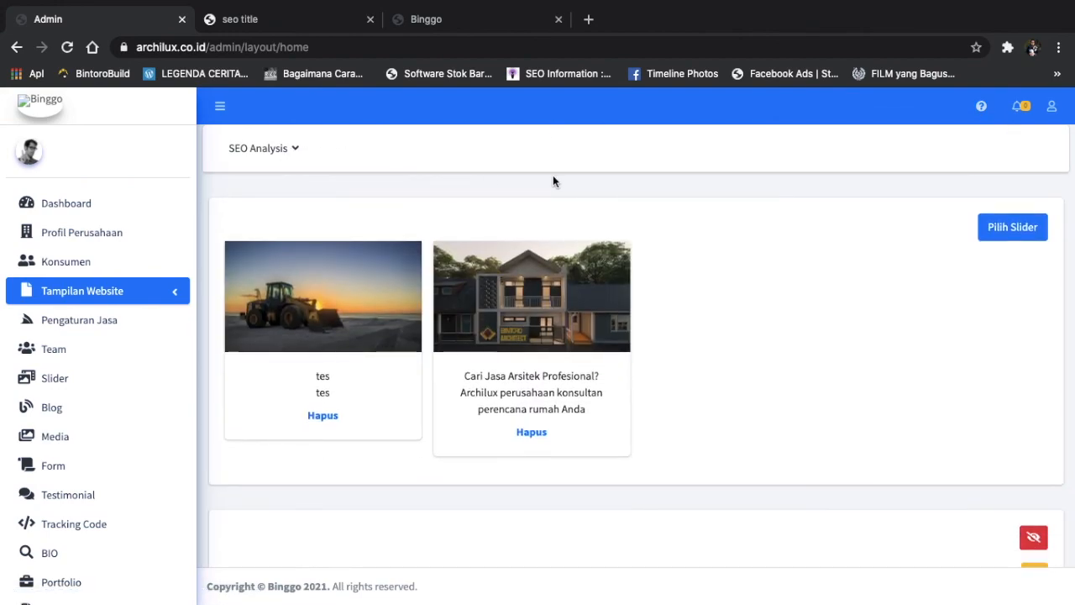